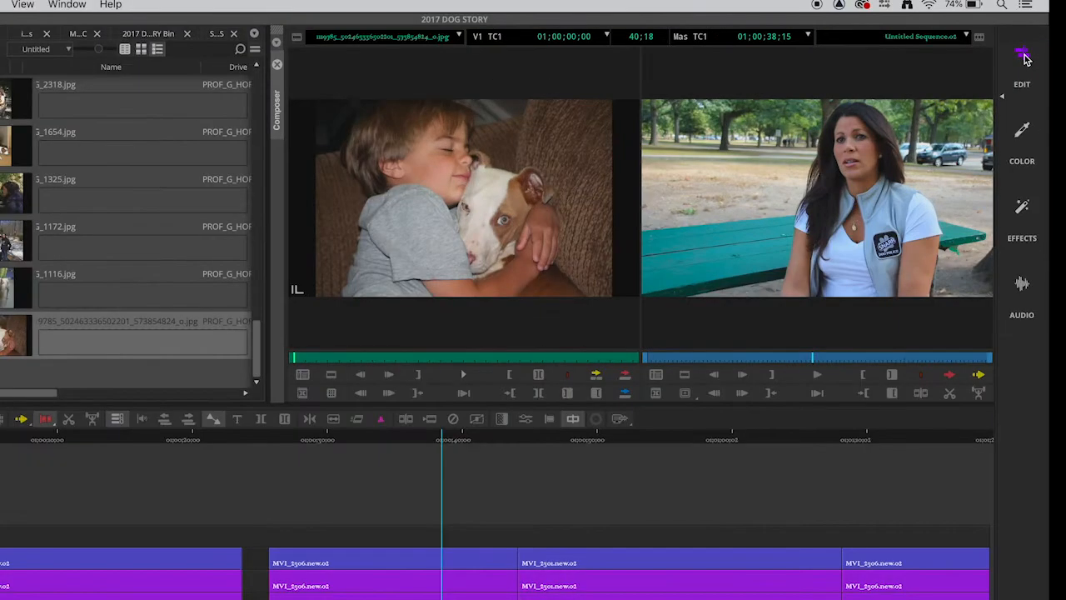
Step: Switch through the Edit, Color, Audio and Effects workspaces to compare their layouts
{"action": "left_click", "coordinate": [1024, 57]}
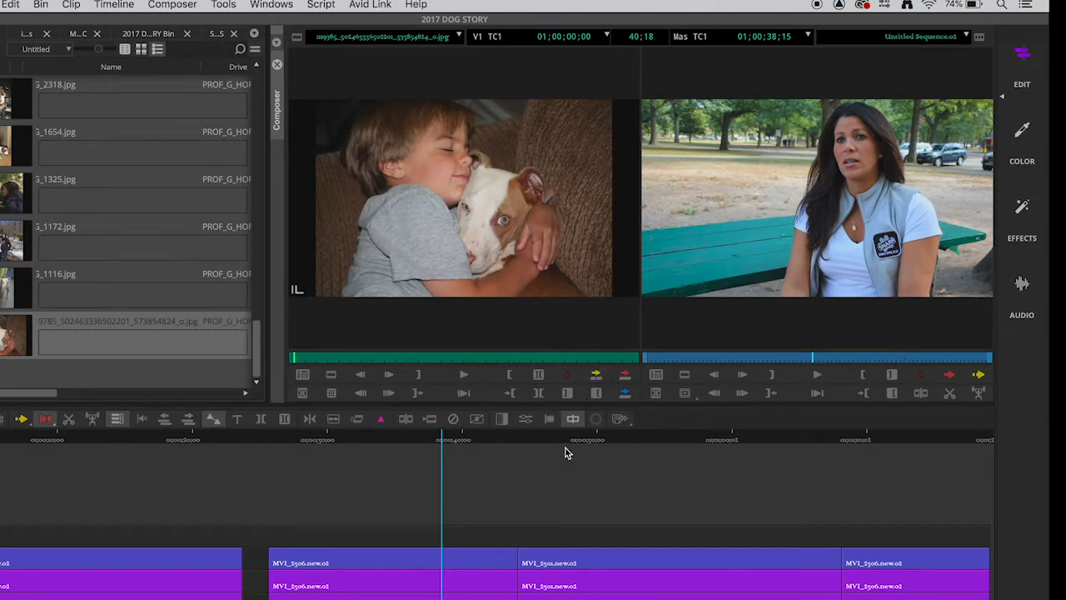
{"action": "left_click", "coordinate": [1021, 130]}
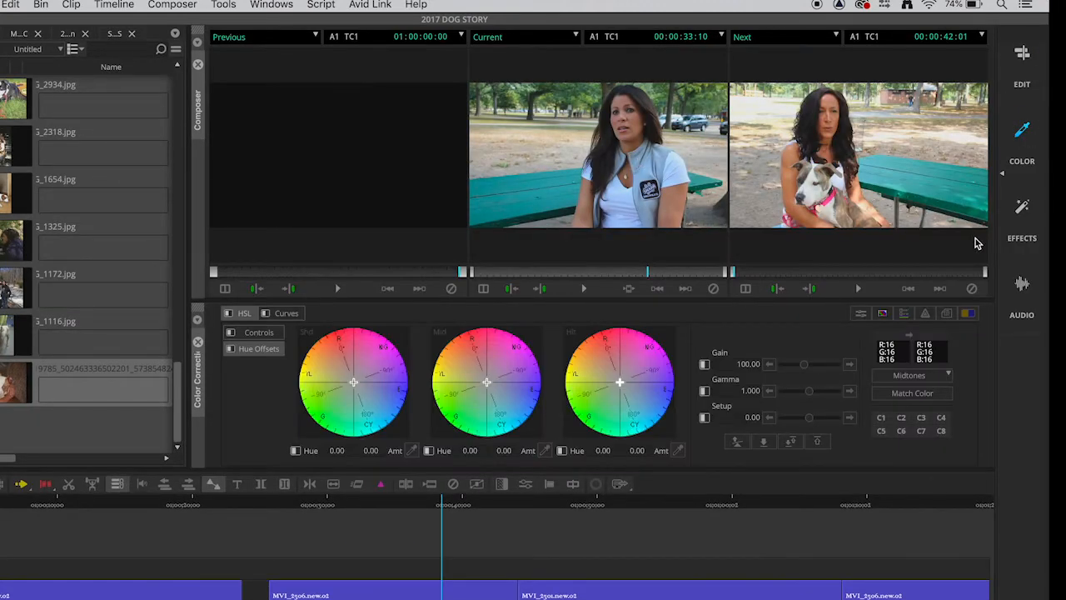
{"action": "left_click", "coordinate": [1021, 287]}
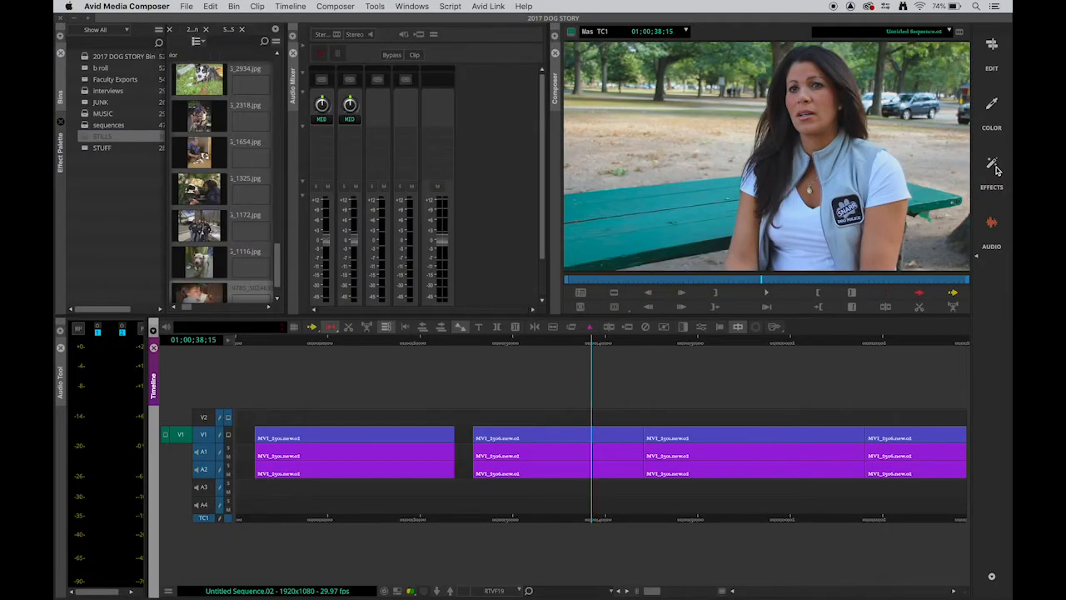
{"action": "left_click", "coordinate": [993, 166]}
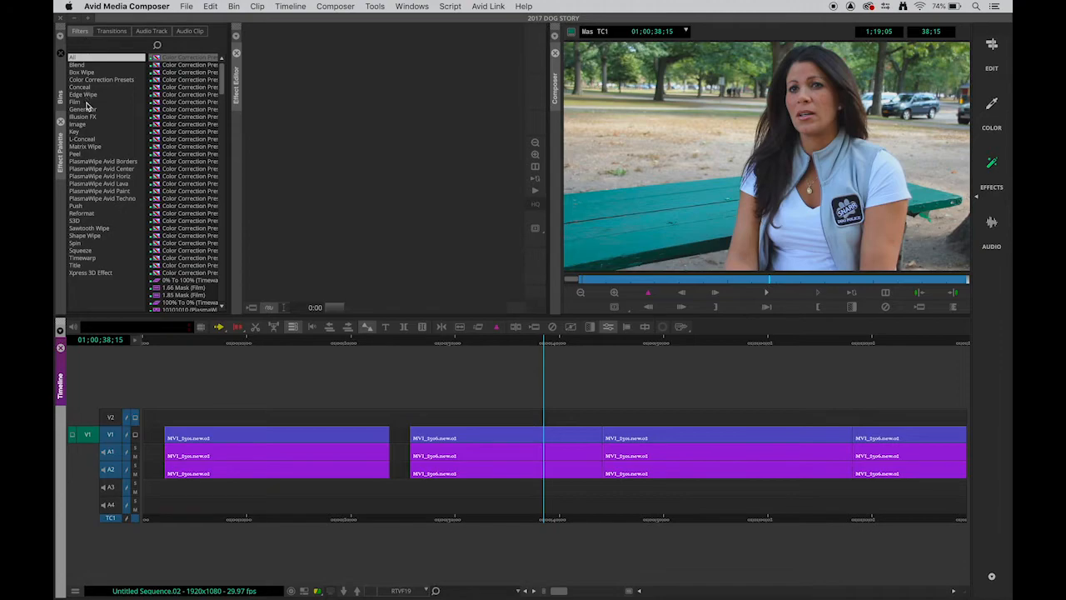
Step: Move the playhead into the first interview clip and open the Effects workspace
{"action": "left_click", "coordinate": [83, 65]}
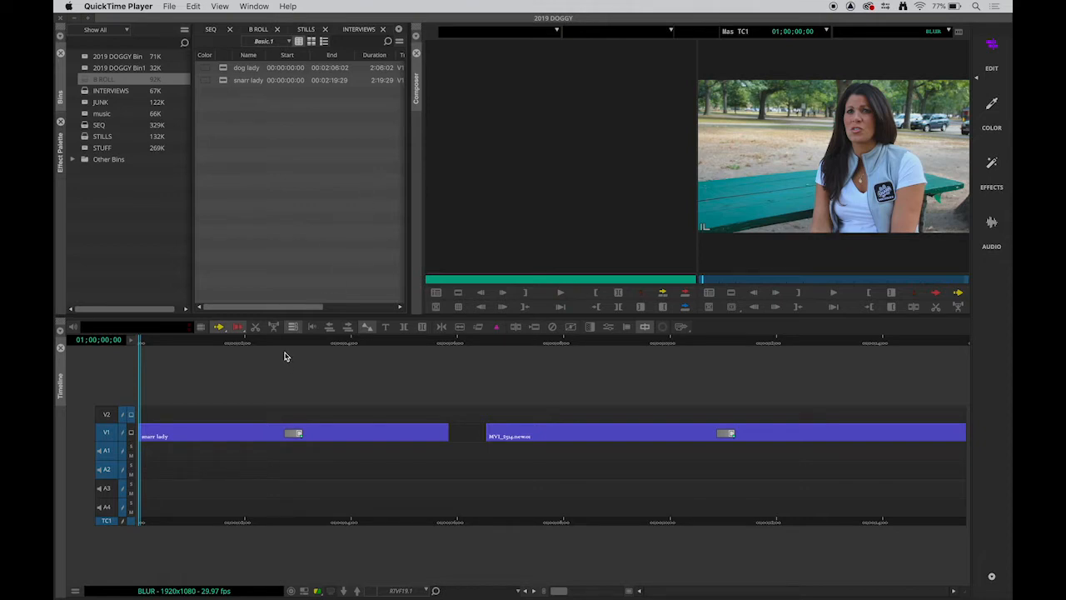
{"action": "left_click_drag", "start_coordinate": [283, 348], "coordinate": [305, 366]}
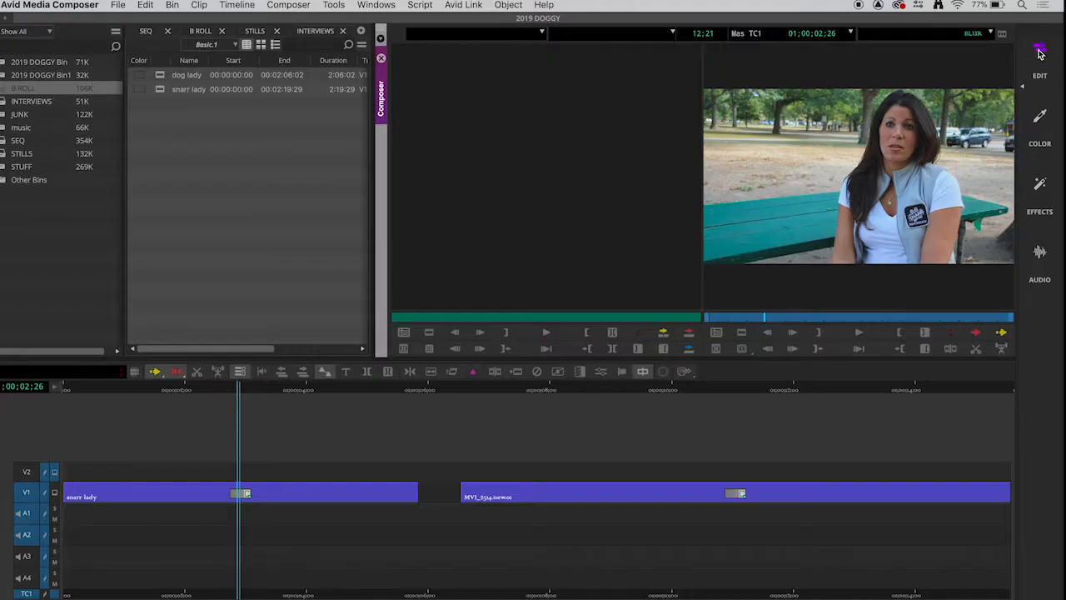
{"action": "left_click", "coordinate": [1040, 185]}
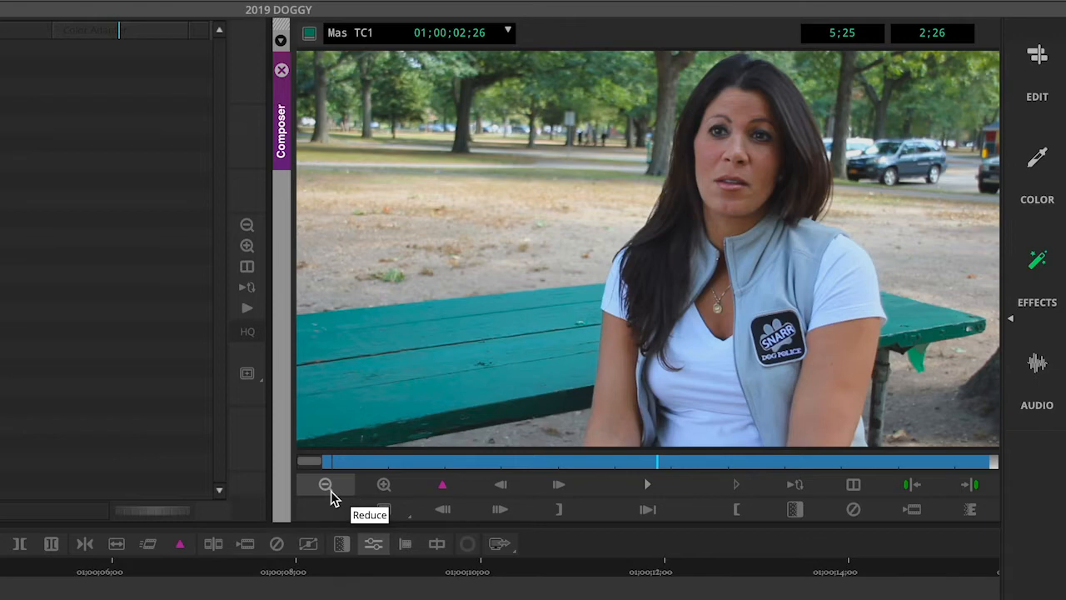
{"action": "left_click", "coordinate": [329, 491]}
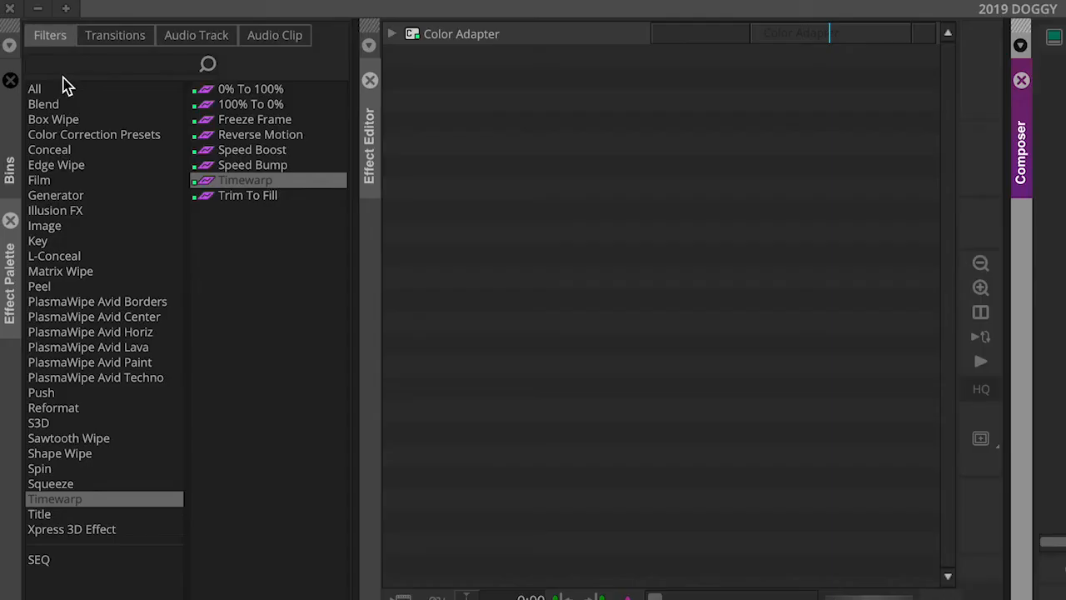
Step: Browse the Effect Palette's Filters, Transitions and Audio Track tabs and the Blend and Image categories
{"action": "left_click", "coordinate": [83, 49]}
{"action": "left_click", "coordinate": [81, 32]}
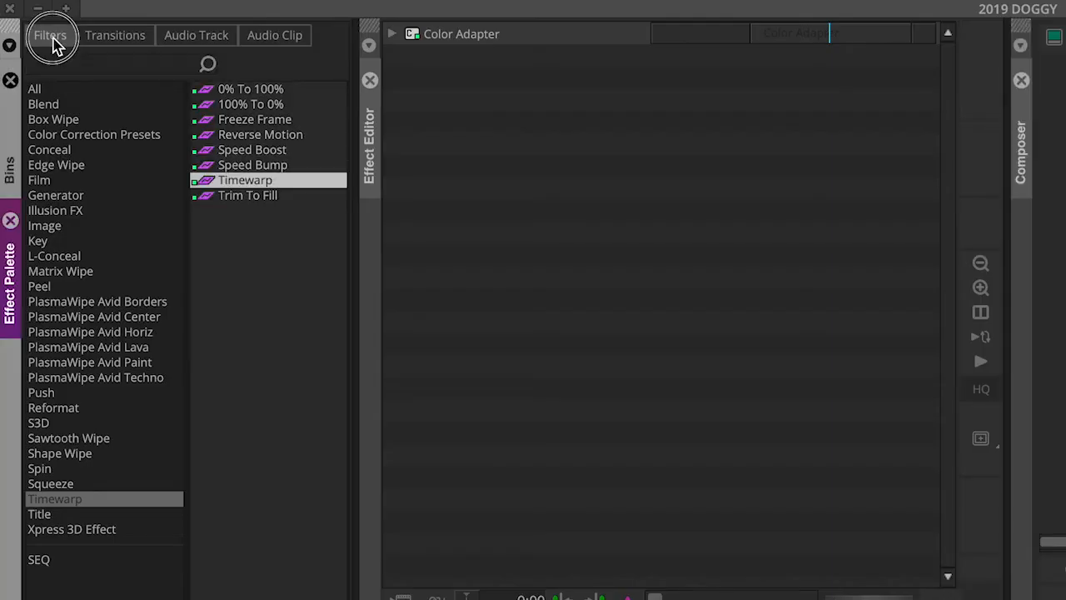
{"action": "left_click", "coordinate": [107, 42]}
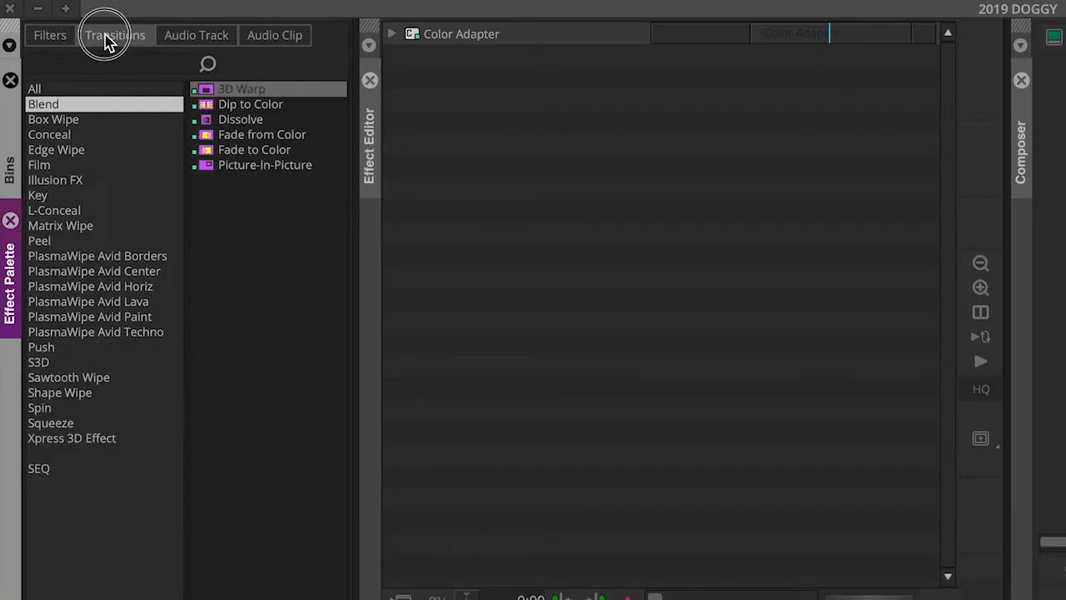
{"action": "left_click", "coordinate": [176, 35]}
{"action": "left_click", "coordinate": [110, 43]}
{"action": "left_click", "coordinate": [53, 42]}
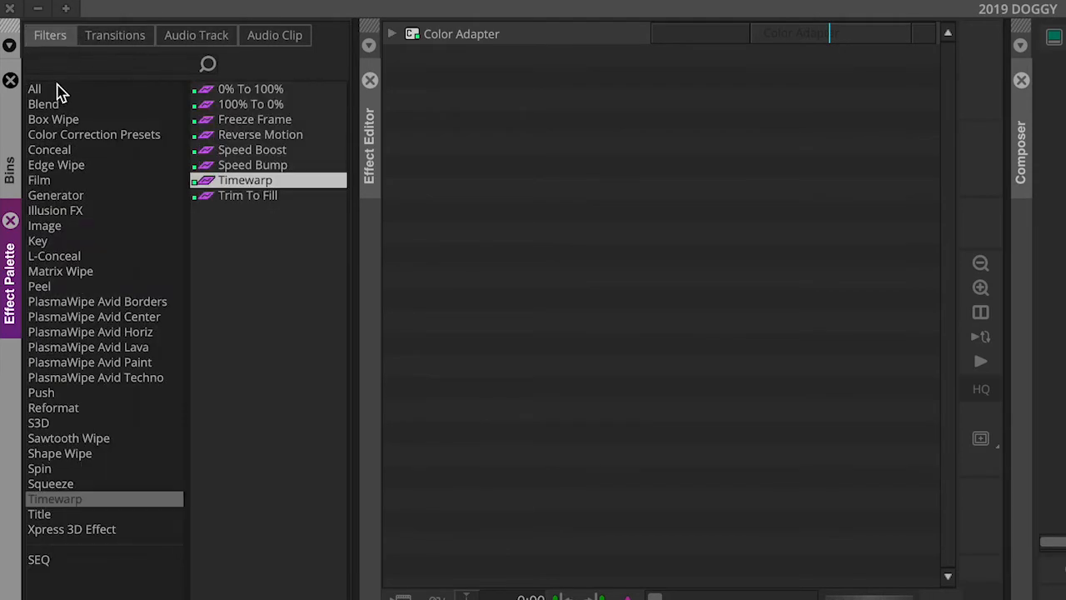
{"action": "left_click", "coordinate": [75, 232]}
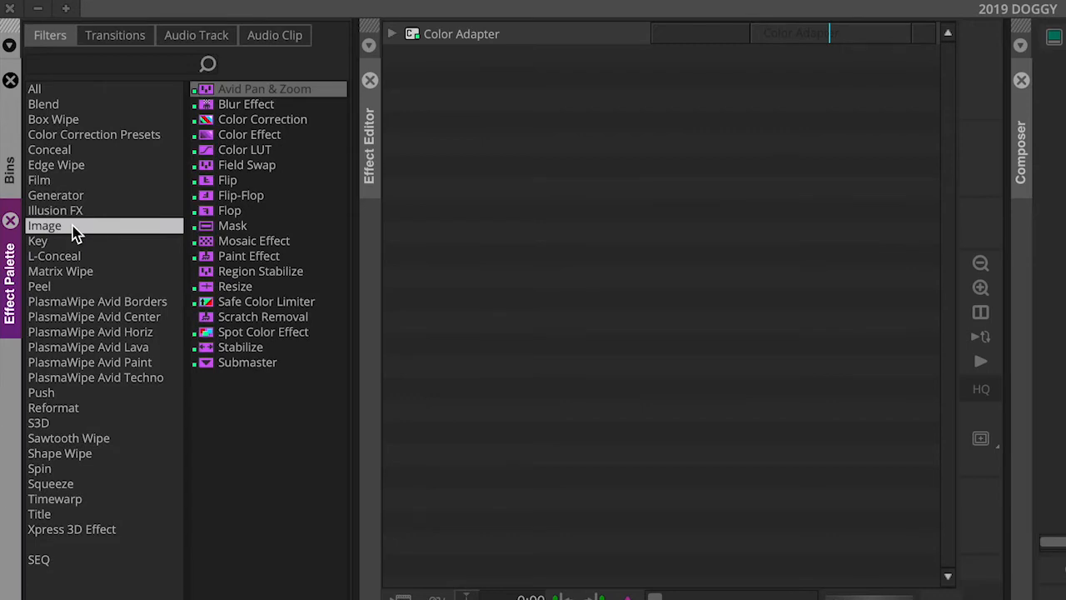
{"action": "left_click", "coordinate": [70, 107]}
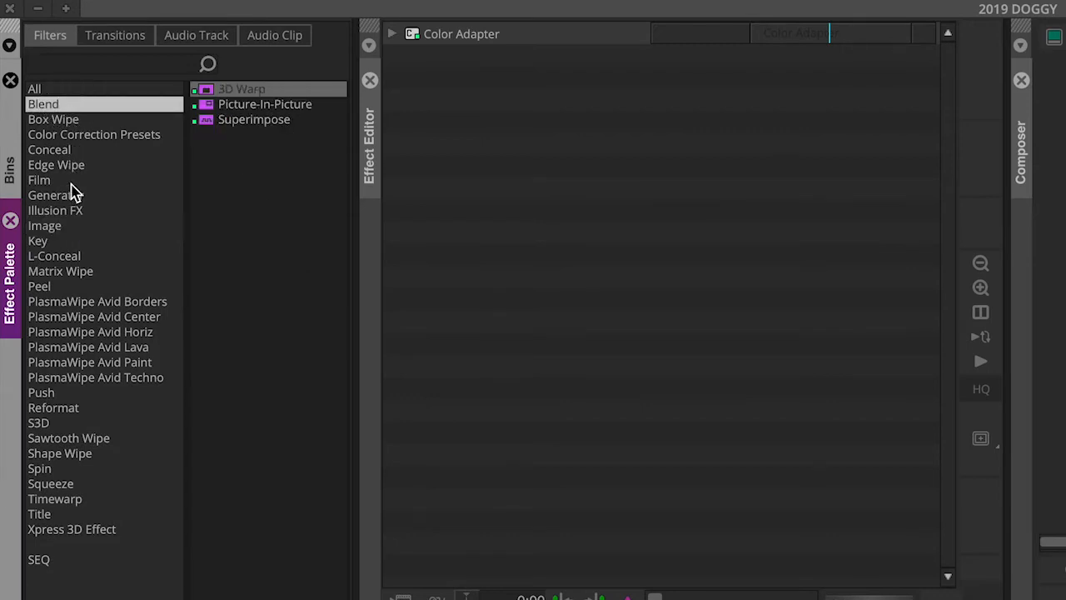
{"action": "left_click", "coordinate": [74, 228]}
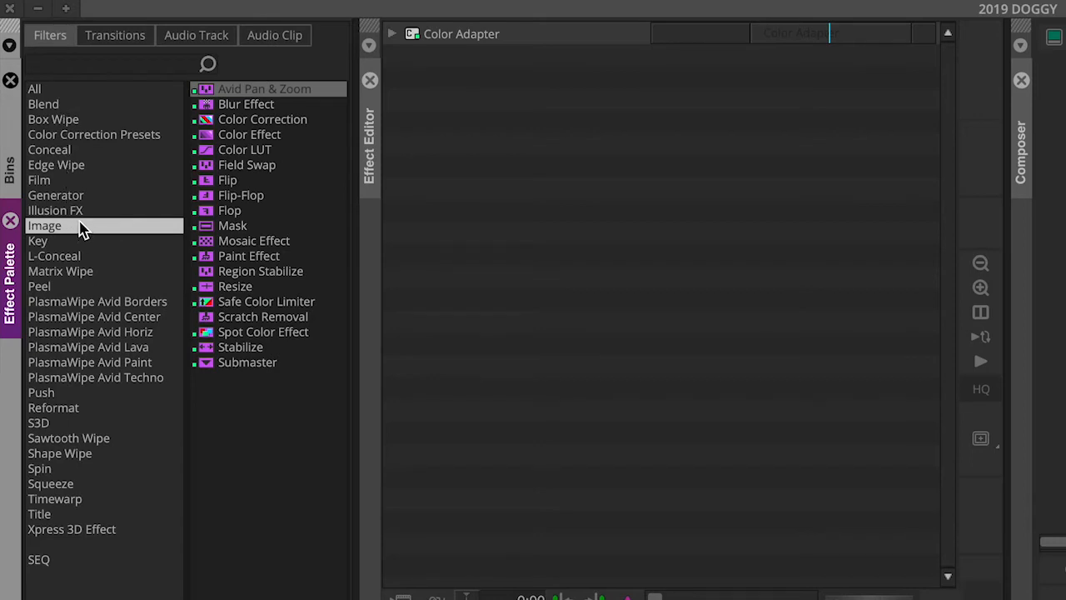
Step: Apply the Blur Effect from the Image category to the first interview clip in the timeline
{"action": "left_click", "coordinate": [206, 108]}
{"action": "left_click", "coordinate": [209, 112]}
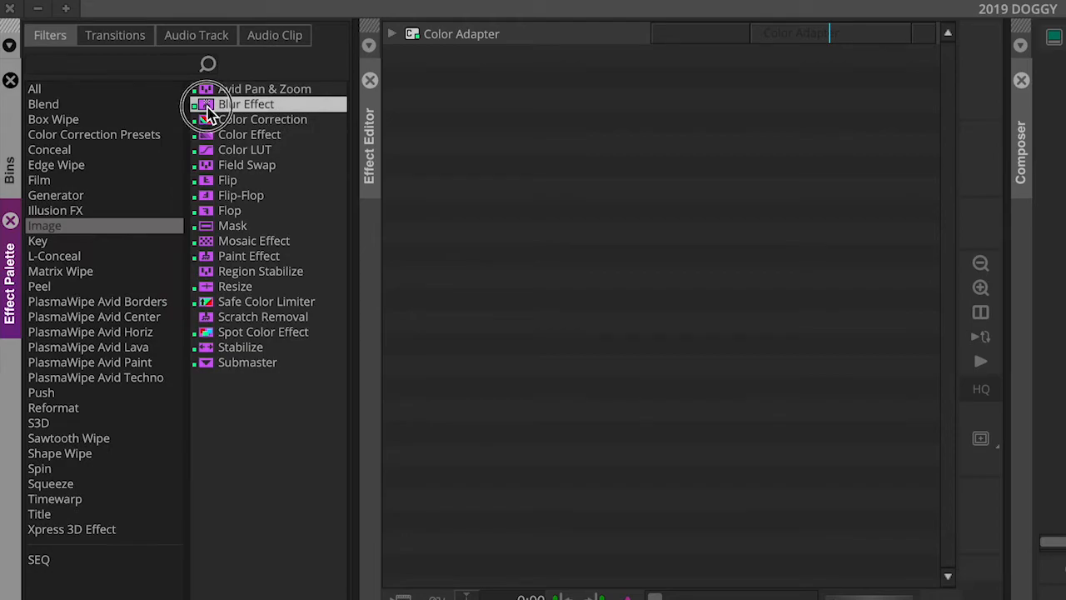
{"action": "left_click_drag", "start_coordinate": [209, 113], "coordinate": [605, 599]}
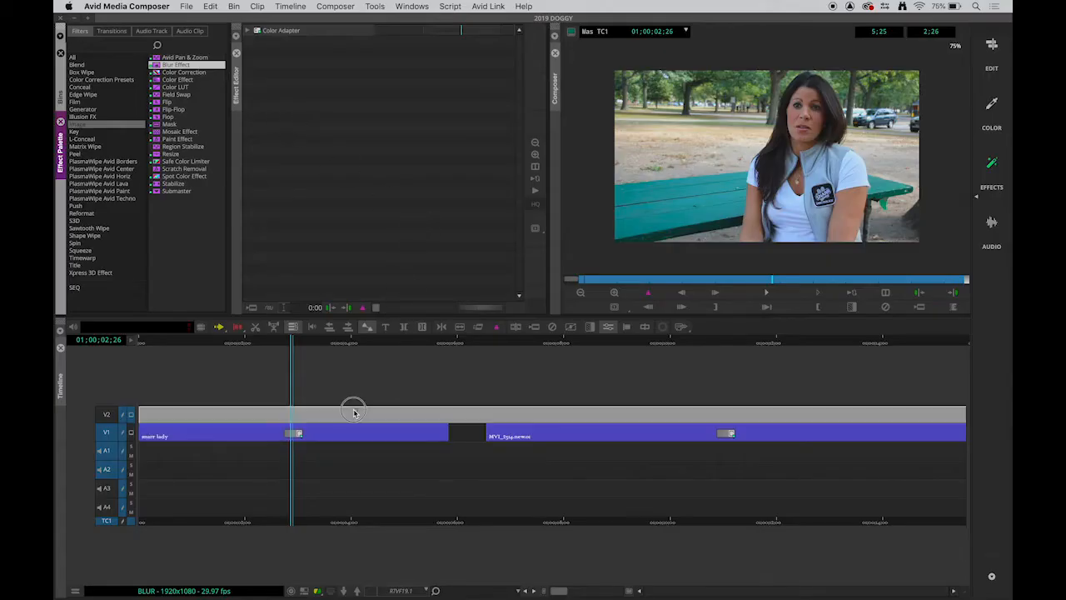
{"action": "left_click_drag", "start_coordinate": [353, 412], "coordinate": [340, 432]}
{"action": "left_click", "coordinate": [340, 432]}
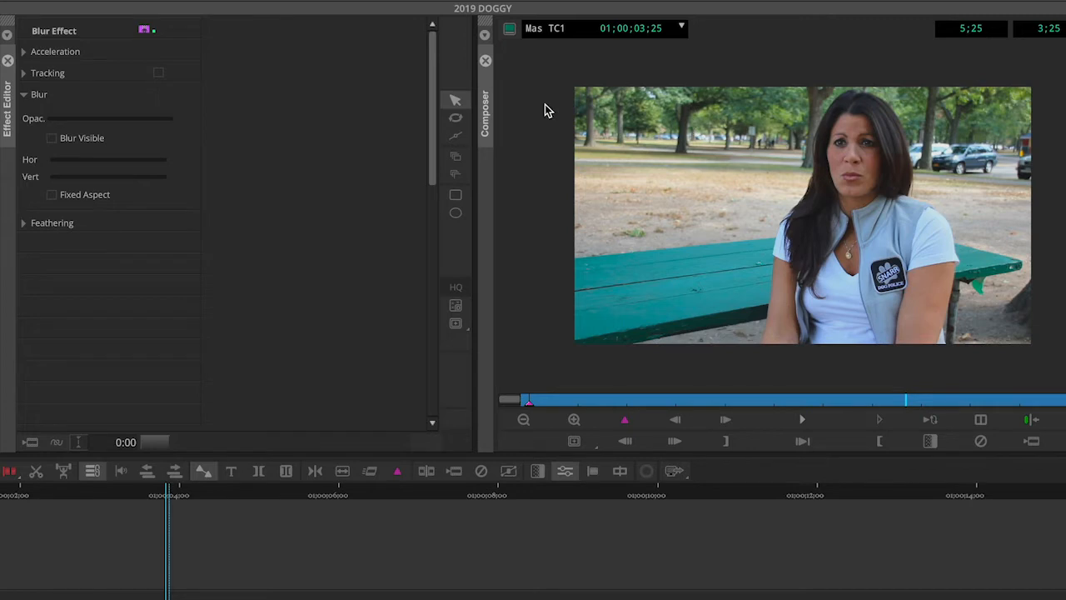
Step: Draw a rectangular blur region covering the whole frame
{"action": "left_click", "coordinate": [464, 194]}
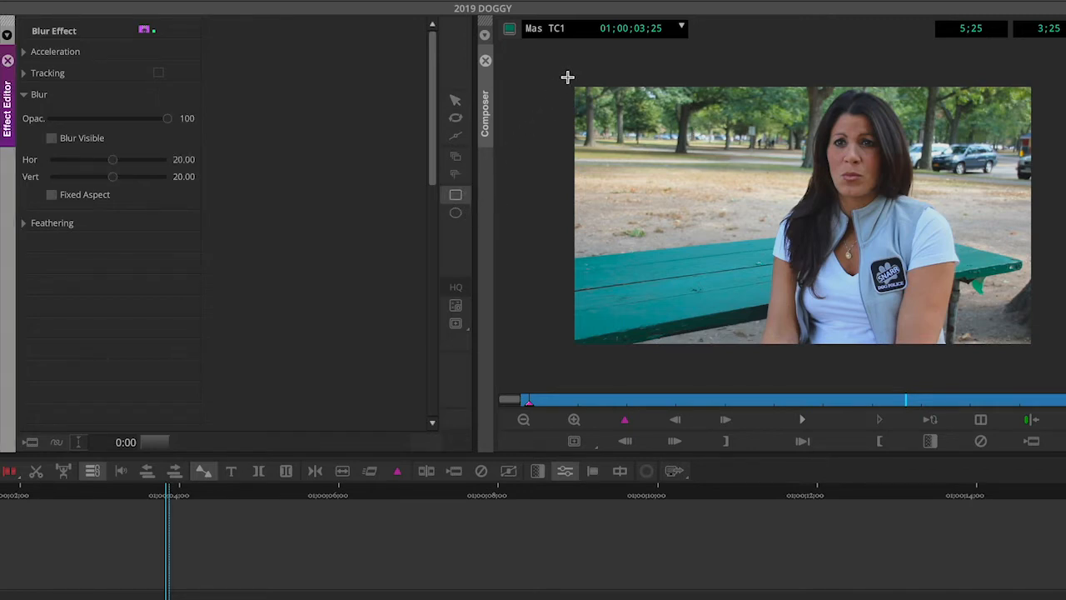
{"action": "left_click_drag", "start_coordinate": [566, 76], "coordinate": [1043, 358]}
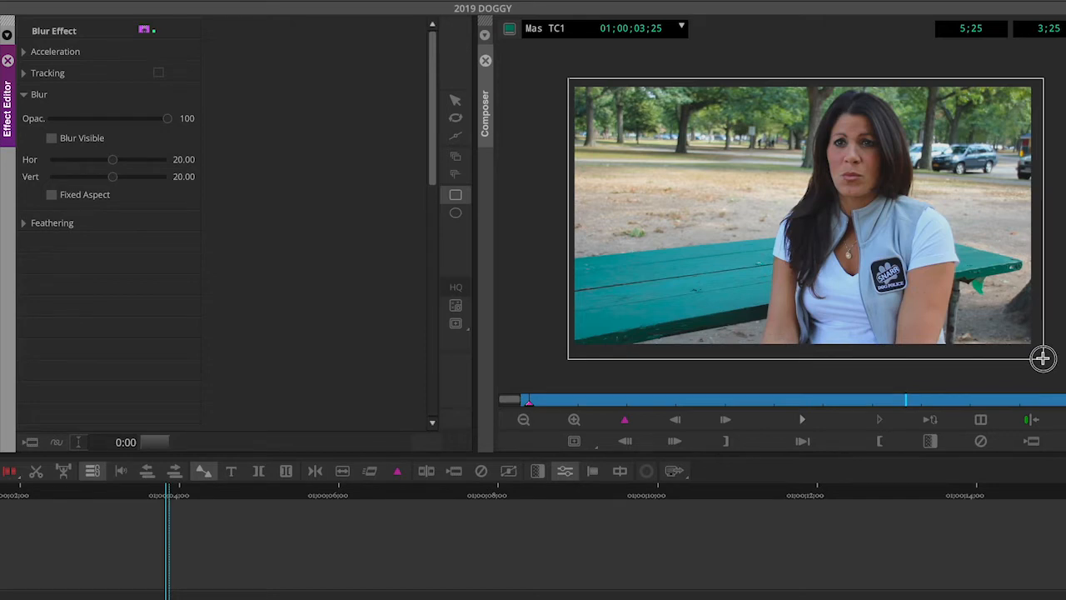
{"action": "left_click_drag", "start_coordinate": [1042, 358], "coordinate": [1043, 359]}
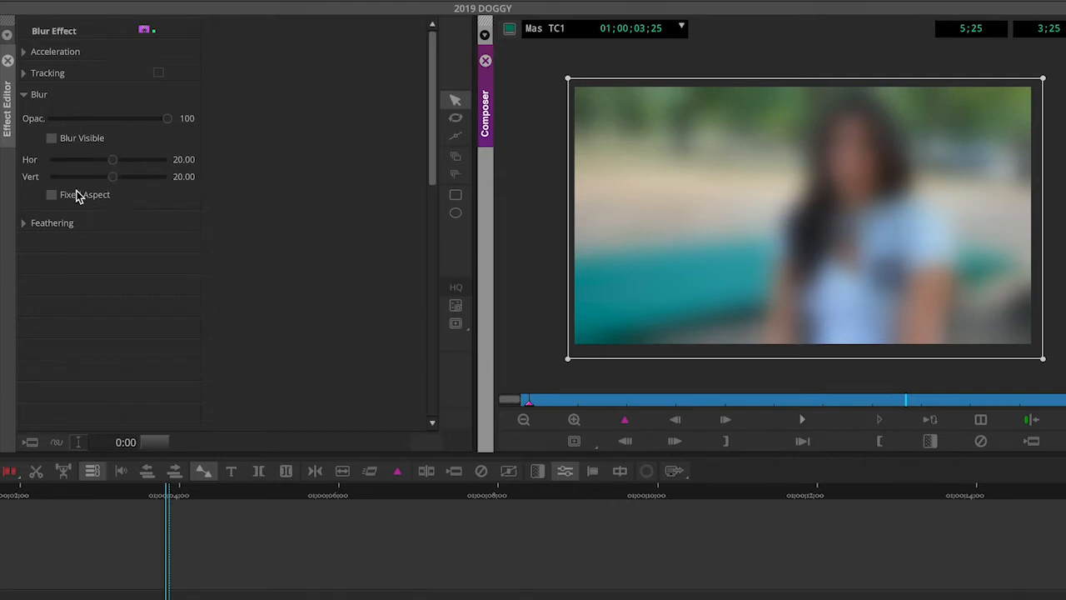
Step: Set the blur's horizontal and vertical amounts to 10.90
{"action": "mouse_move", "coordinate": [114, 180]}
{"action": "left_mouse_down"}
{"action": "mouse_move", "coordinate": [45, 172]}
{"action": "mouse_move", "coordinate": [141, 188]}
{"action": "mouse_move", "coordinate": [91, 174]}
{"action": "mouse_move", "coordinate": [117, 179]}
{"action": "left_mouse_up"}
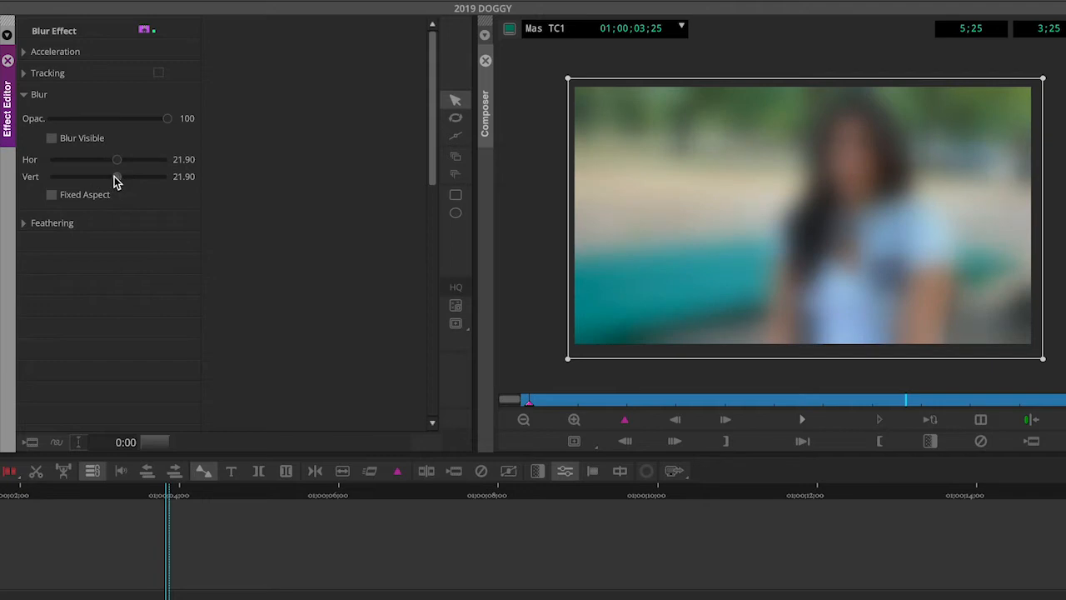
{"action": "left_click", "coordinate": [53, 198]}
{"action": "left_click_drag", "start_coordinate": [117, 161], "coordinate": [40, 166]}
{"action": "left_click_drag", "start_coordinate": [117, 185], "coordinate": [95, 181]}
{"action": "left_click", "coordinate": [51, 196]}
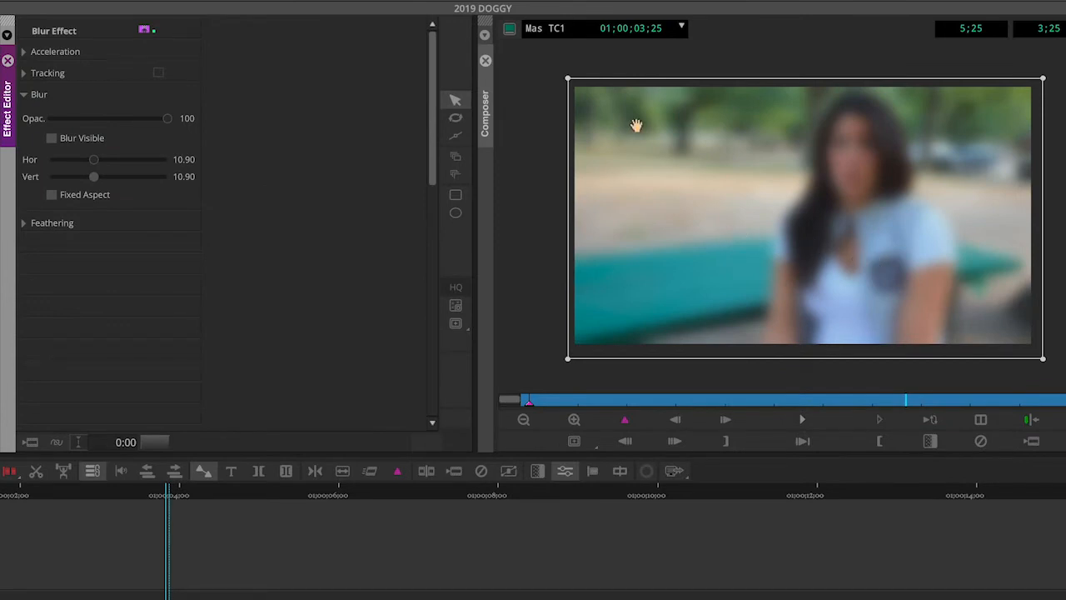
Step: Resize the blur rectangle to cover the frame's left half, move it, and delete it
{"action": "left_click", "coordinate": [541, 103]}
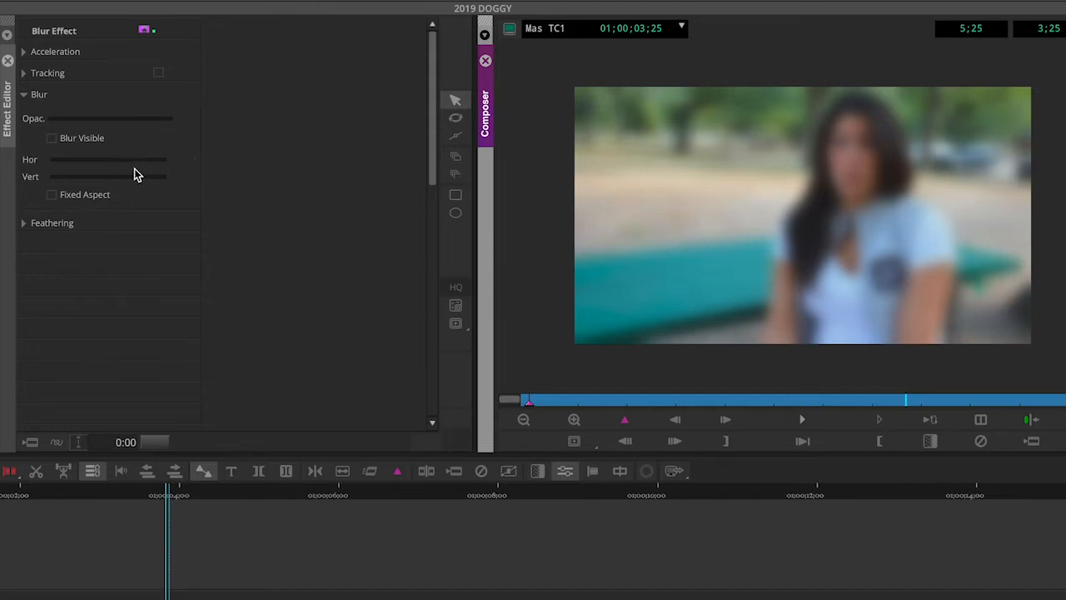
{"action": "left_click", "coordinate": [581, 134]}
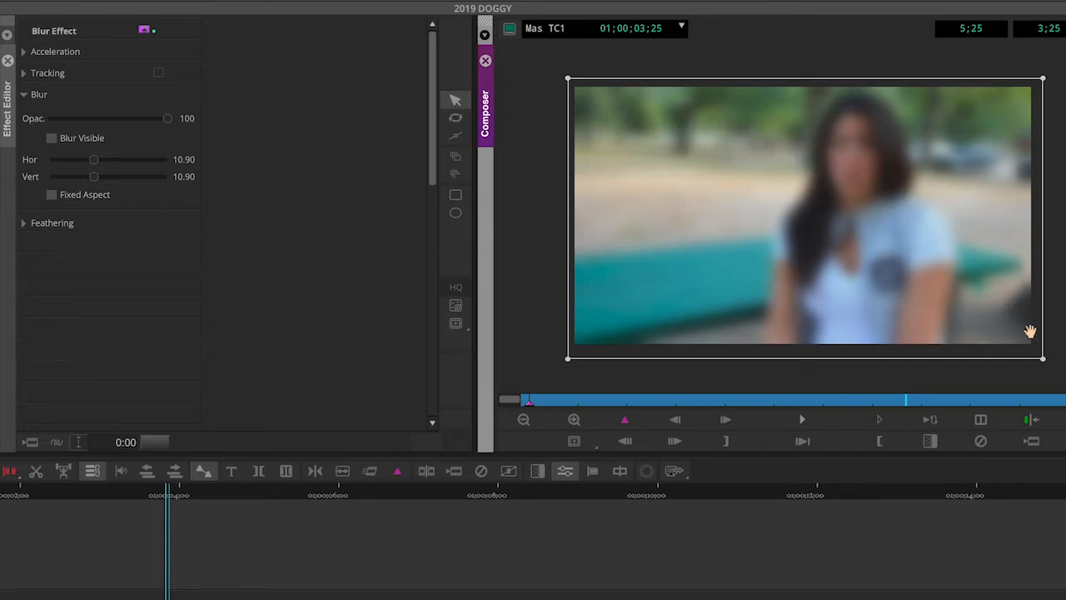
{"action": "left_click_drag", "start_coordinate": [1044, 365], "coordinate": [757, 353]}
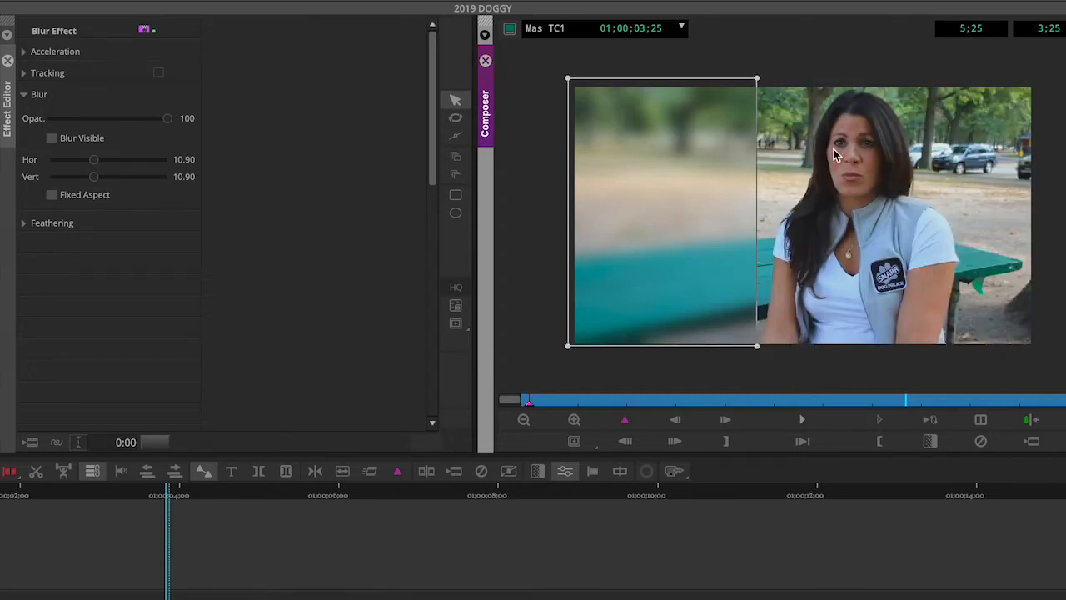
{"action": "left_click_drag", "start_coordinate": [709, 236], "coordinate": [710, 240]}
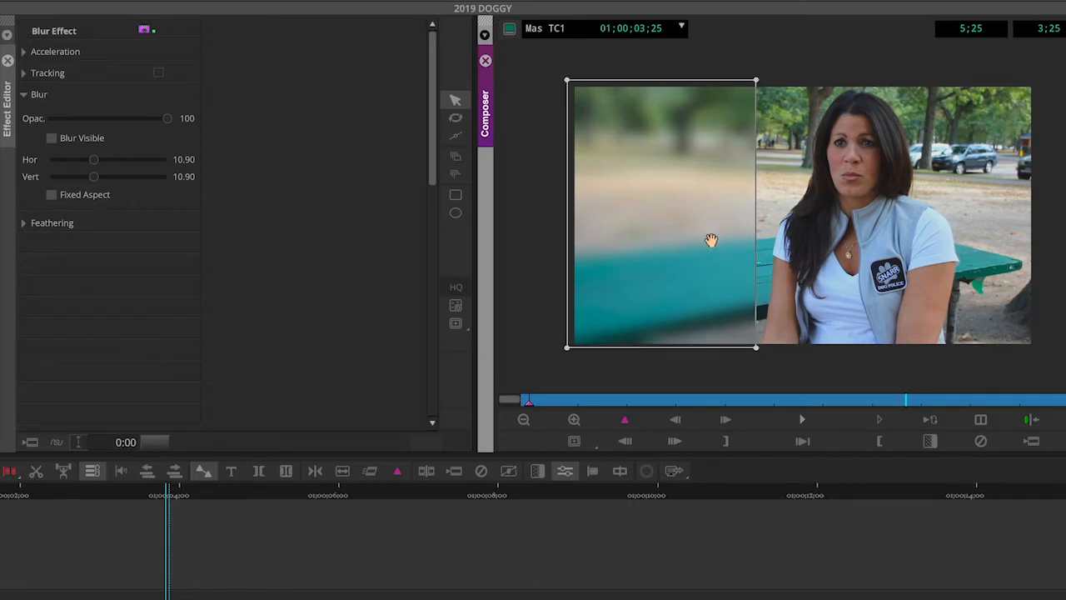
{"action": "key", "text": "Delete"}
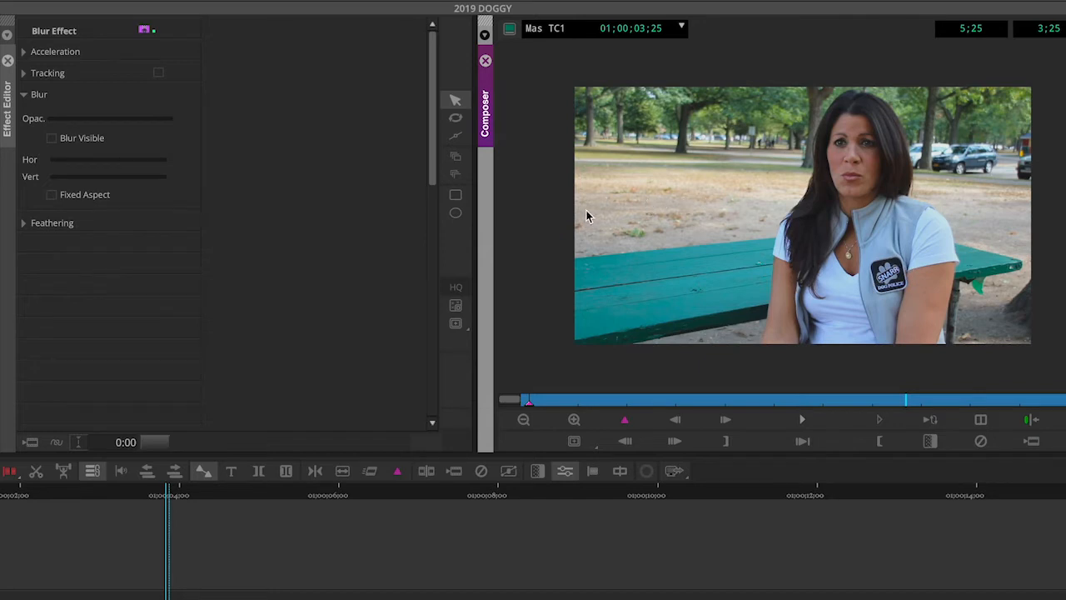
Step: Draw an oval blur region with the Oval tool over the badge on the woman's vest and position it
{"action": "left_click", "coordinate": [458, 216]}
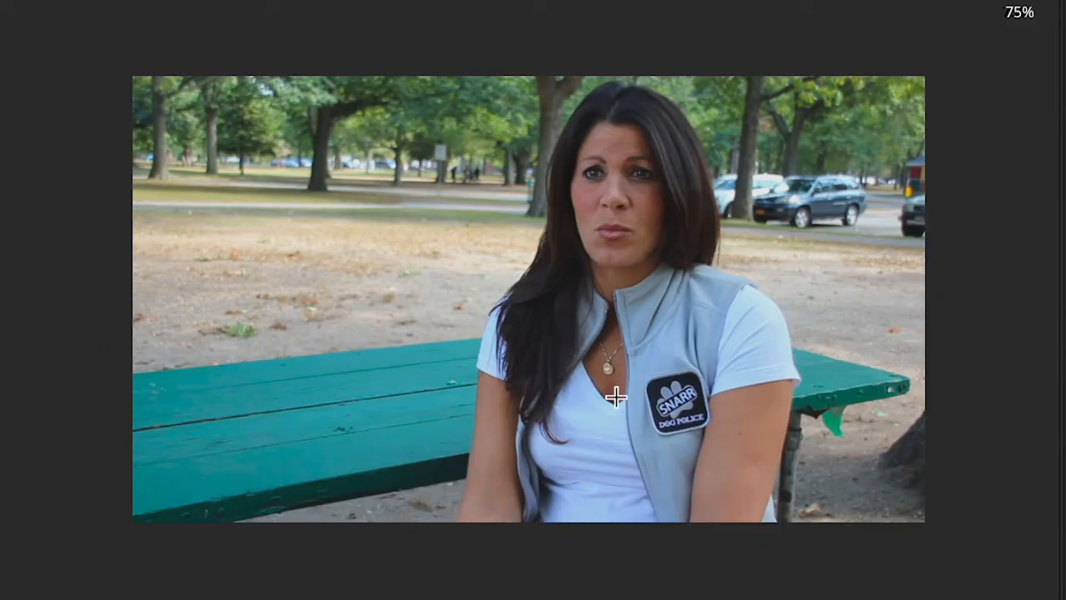
{"action": "left_click", "coordinate": [640, 378]}
{"action": "left_click_drag", "start_coordinate": [640, 377], "coordinate": [714, 454]}
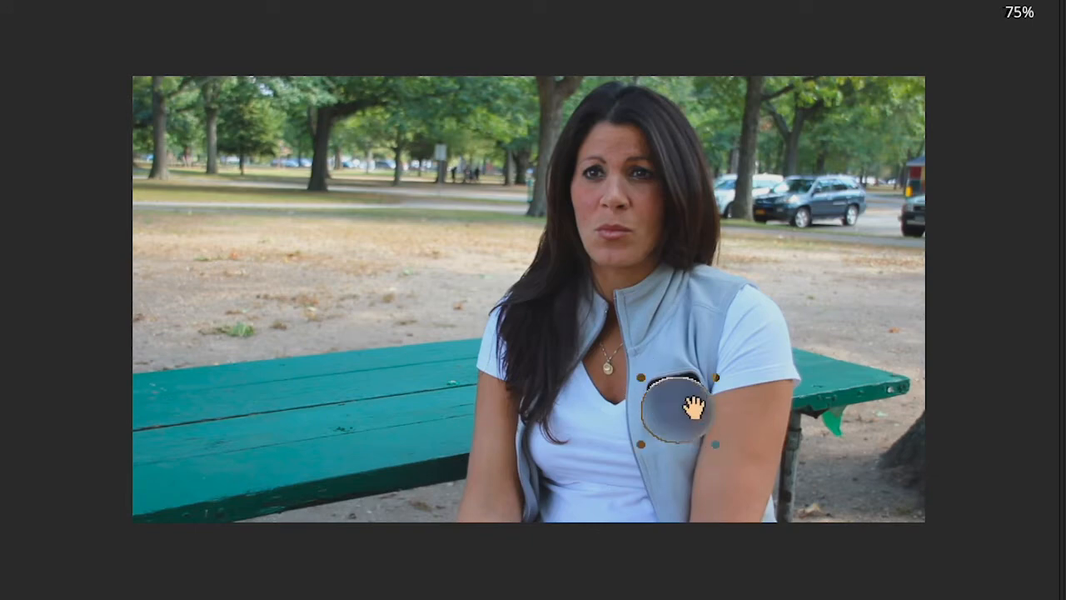
{"action": "left_click_drag", "start_coordinate": [687, 409], "coordinate": [693, 398]}
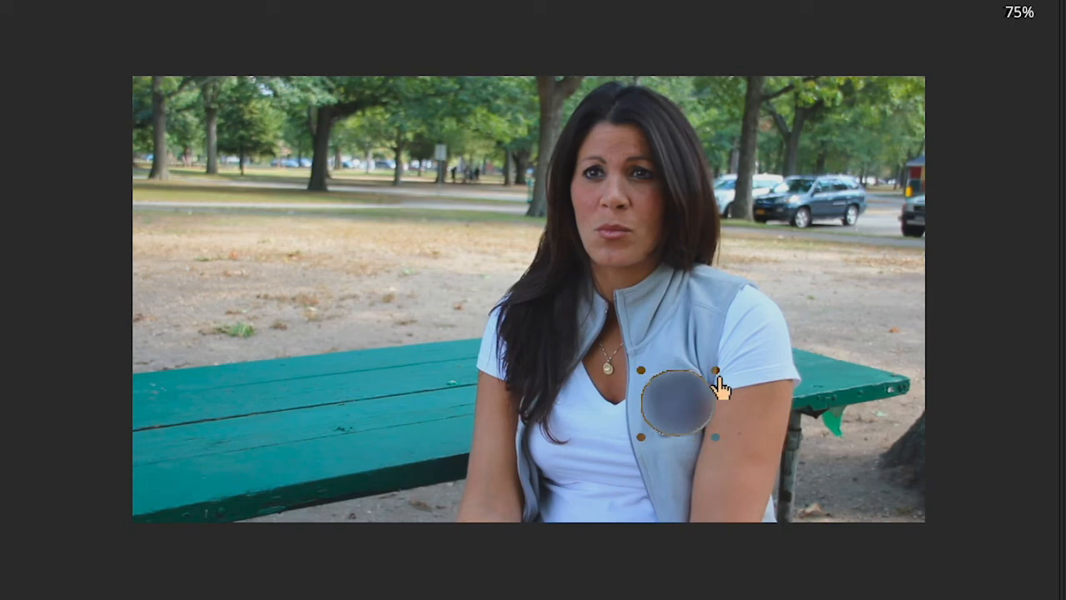
{"action": "left_click", "coordinate": [717, 380]}
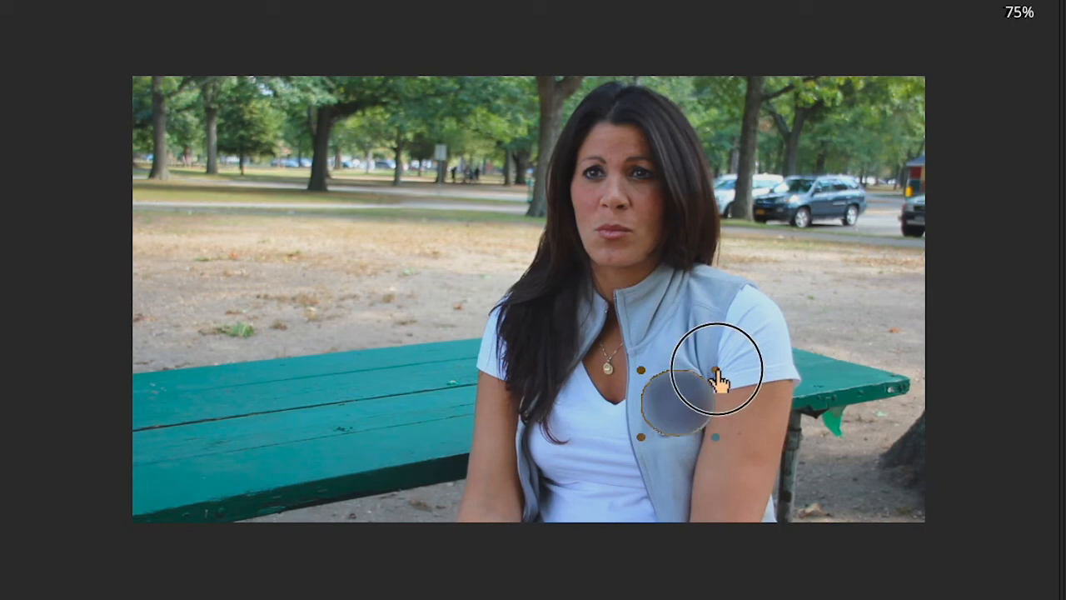
{"action": "left_click_drag", "start_coordinate": [718, 380], "coordinate": [685, 393]}
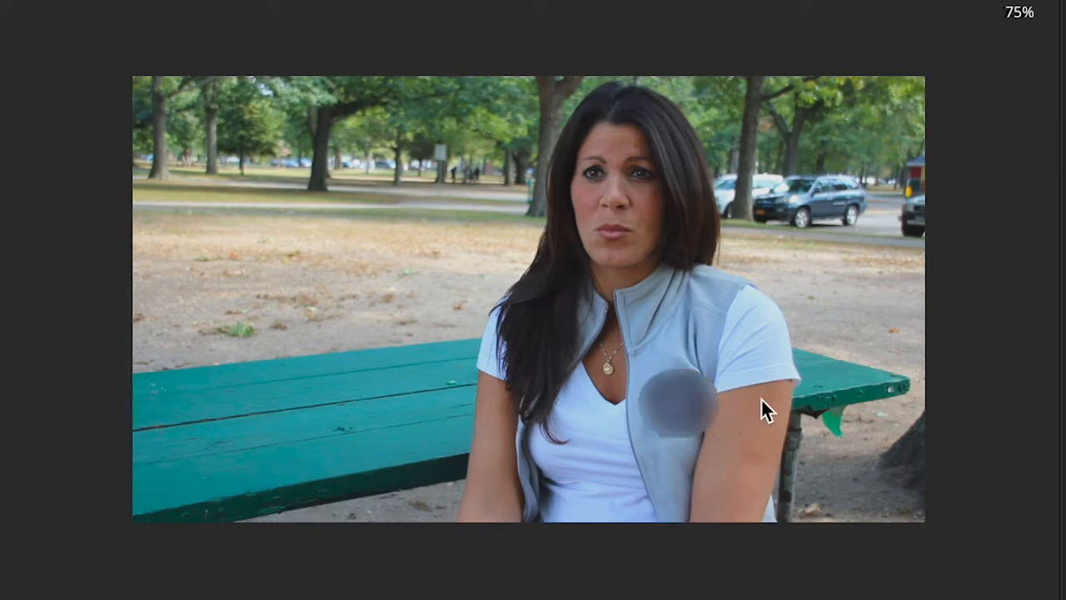
{"action": "left_click", "coordinate": [675, 400]}
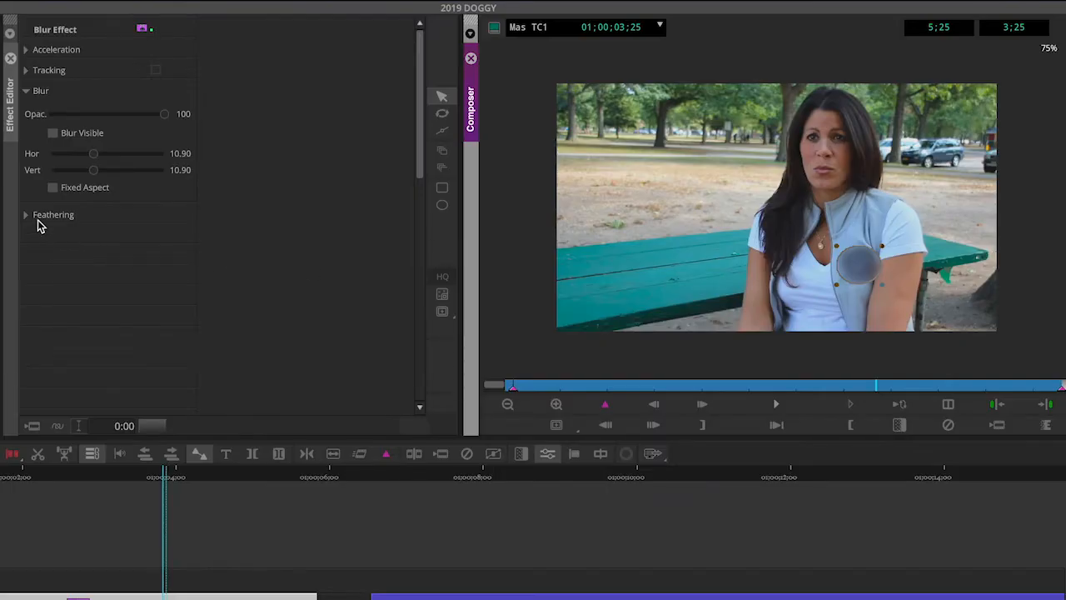
Step: Expand Feathering, raise the horizontal feathering of the oval blur, and leave effect mode
{"action": "left_click", "coordinate": [28, 215]}
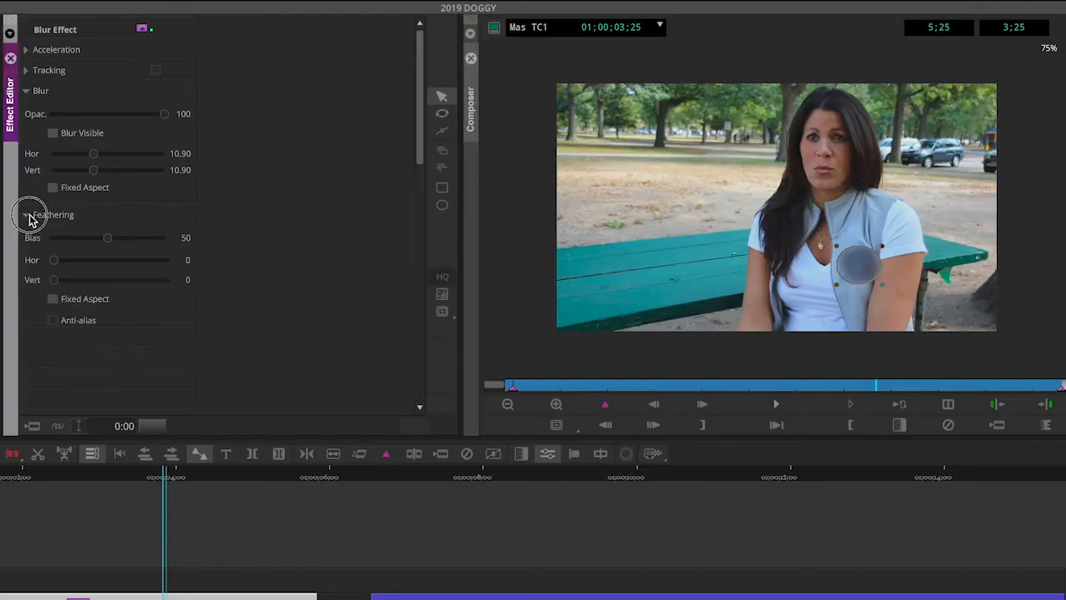
{"action": "left_click", "coordinate": [55, 262]}
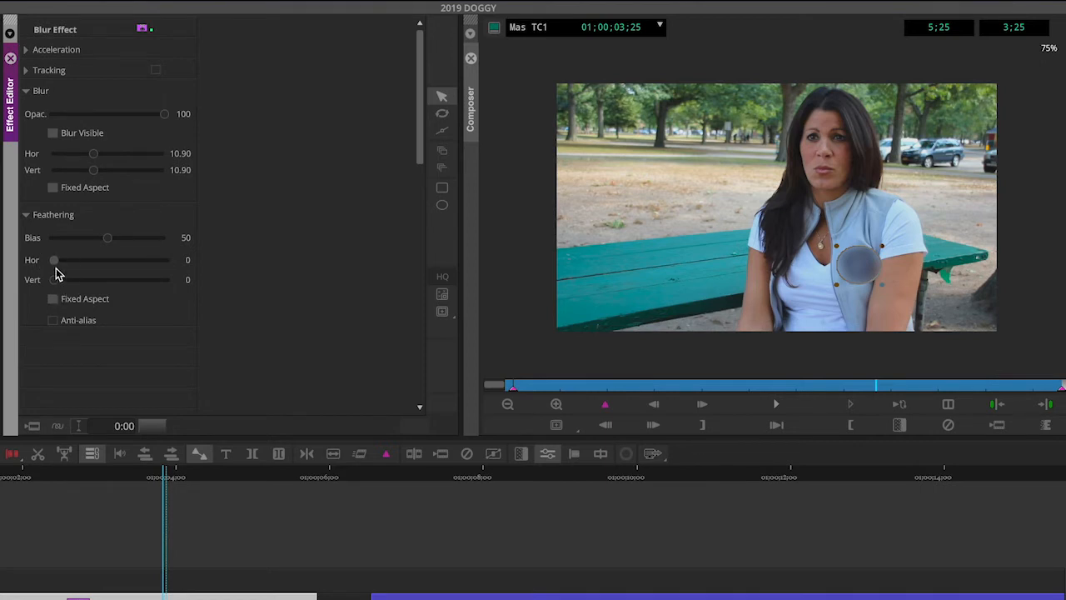
{"action": "left_click", "coordinate": [55, 261]}
{"action": "left_click_drag", "start_coordinate": [55, 261], "coordinate": [69, 261]}
{"action": "left_click", "coordinate": [751, 254]}
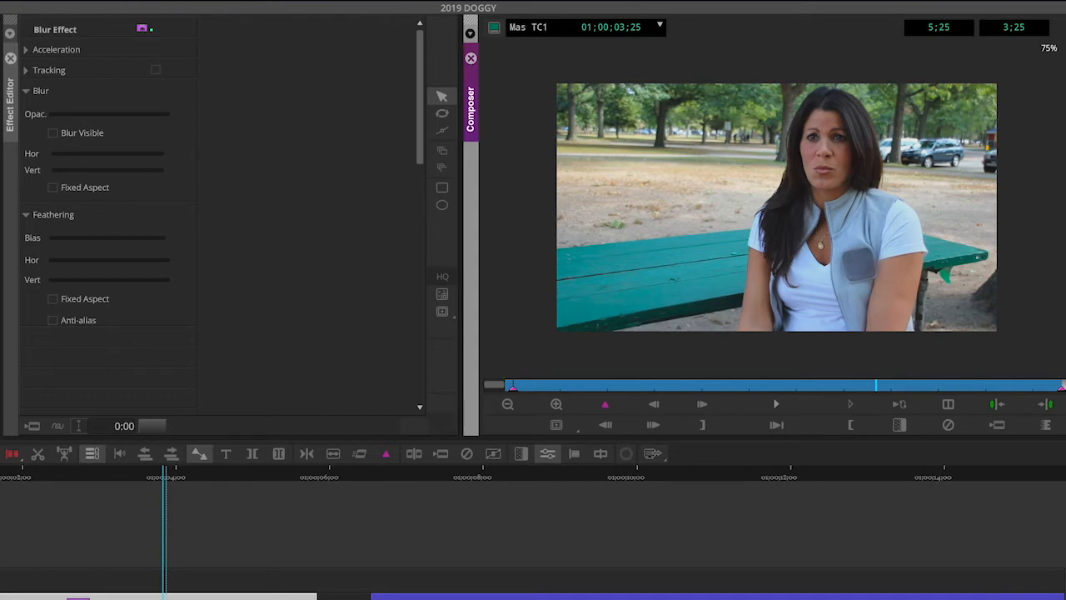
{"action": "key", "text": "y"}
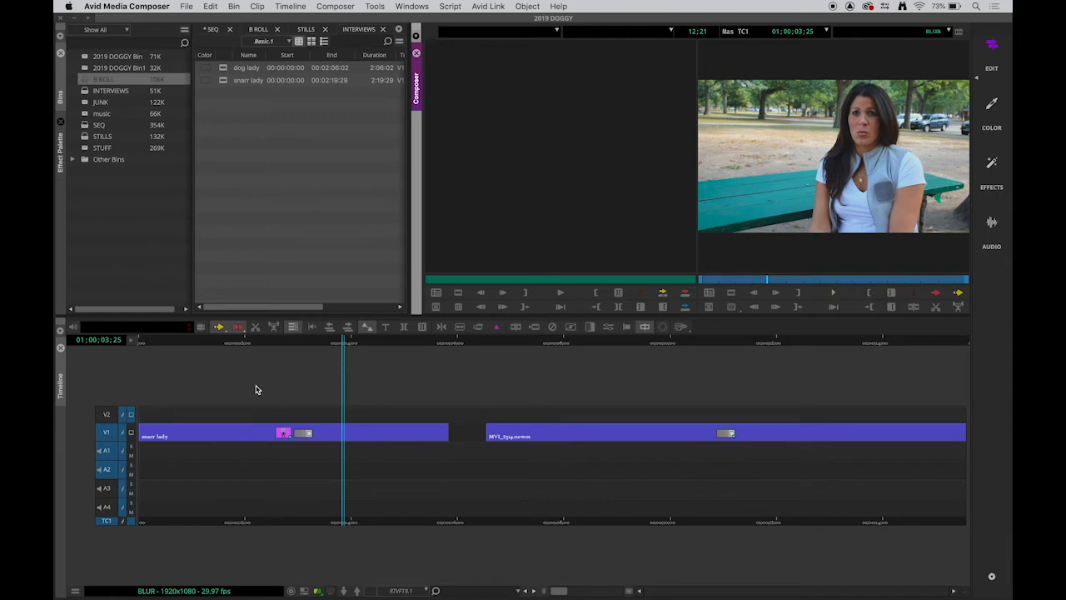
Step: Scrub and play the interview clip to review the badge blur
{"action": "left_click_drag", "start_coordinate": [244, 345], "coordinate": [129, 356]}
{"action": "key", "text": "space"}
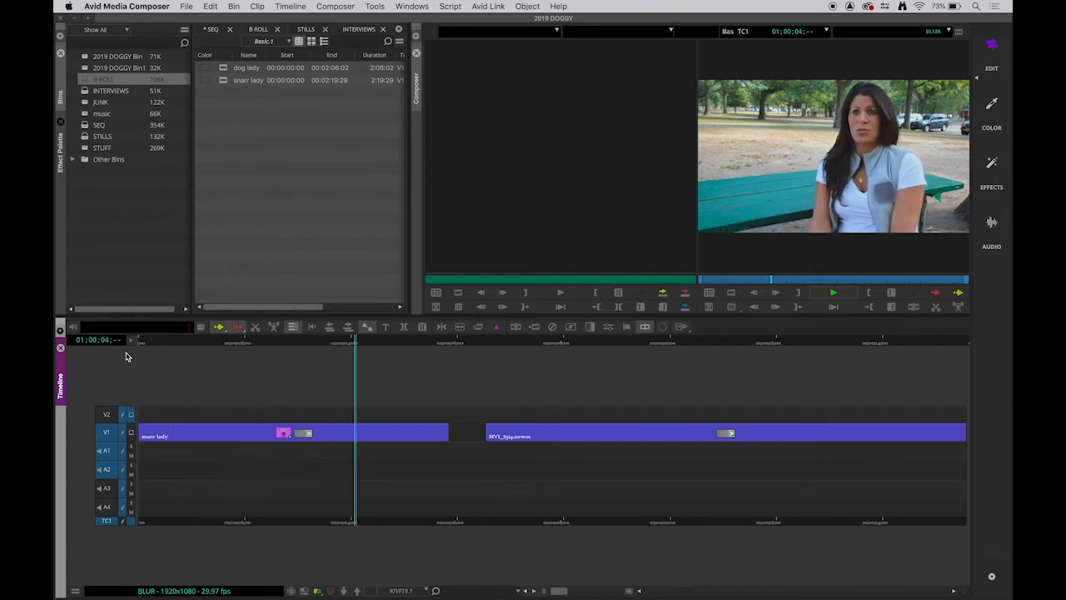
{"action": "key", "text": "space"}
{"action": "left_click", "coordinate": [185, 340]}
{"action": "left_click_drag", "start_coordinate": [184, 340], "coordinate": [288, 340]}
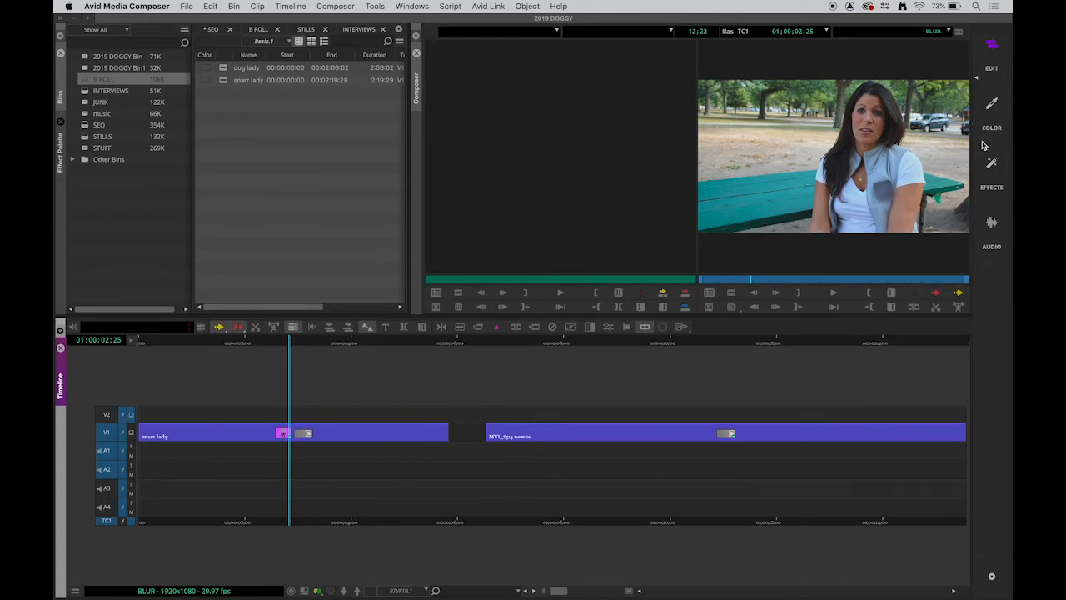
Step: In effect mode, draw a new oval blur region over the woman's face with the Oval tool and fit its size and position
{"action": "left_click", "coordinate": [990, 164]}
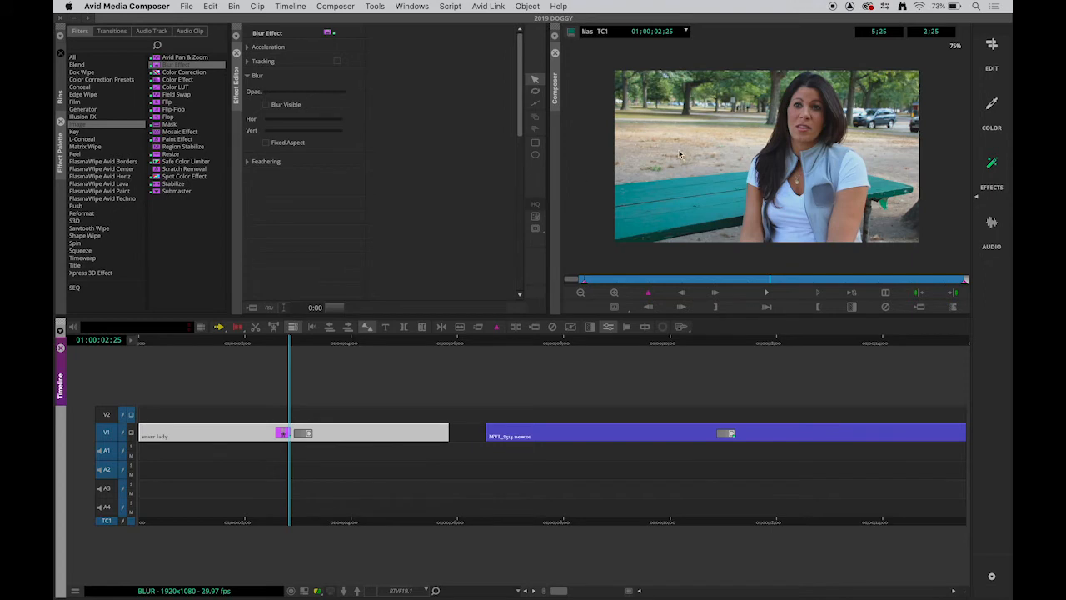
{"action": "left_click", "coordinate": [535, 157]}
{"action": "left_click_drag", "start_coordinate": [796, 74], "coordinate": [761, 156]}
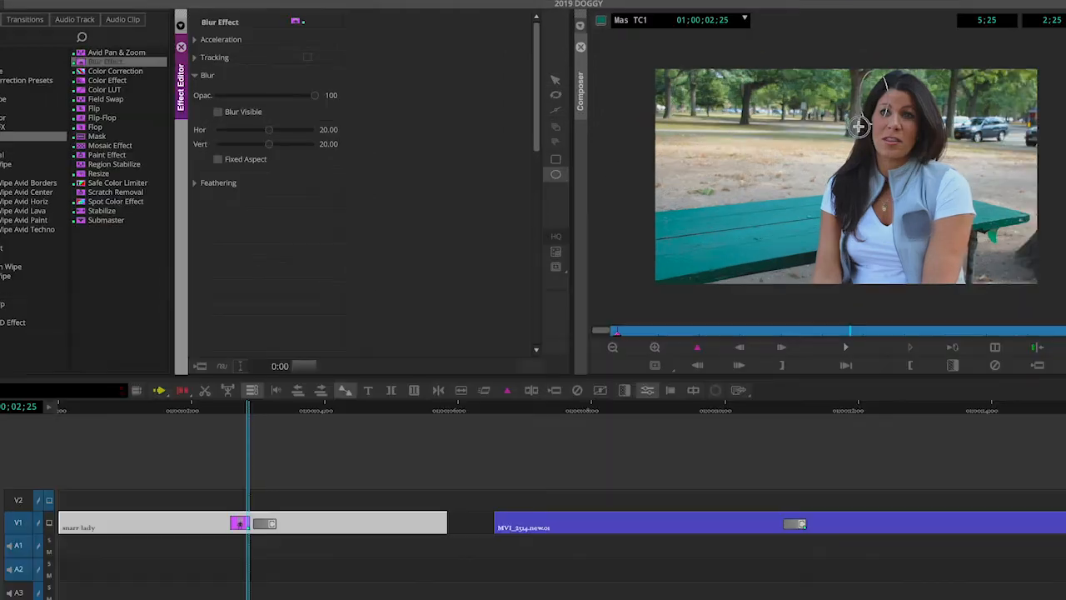
{"action": "left_click_drag", "start_coordinate": [839, 177], "coordinate": [837, 177]}
{"action": "left_click_drag", "start_coordinate": [866, 143], "coordinate": [901, 144]}
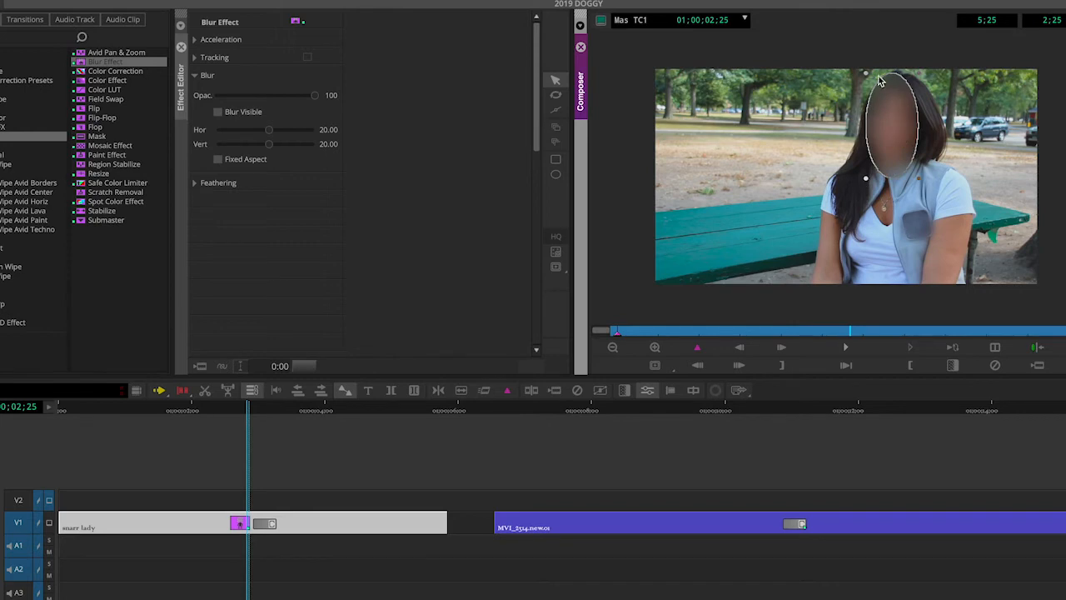
{"action": "left_click_drag", "start_coordinate": [866, 77], "coordinate": [887, 108]}
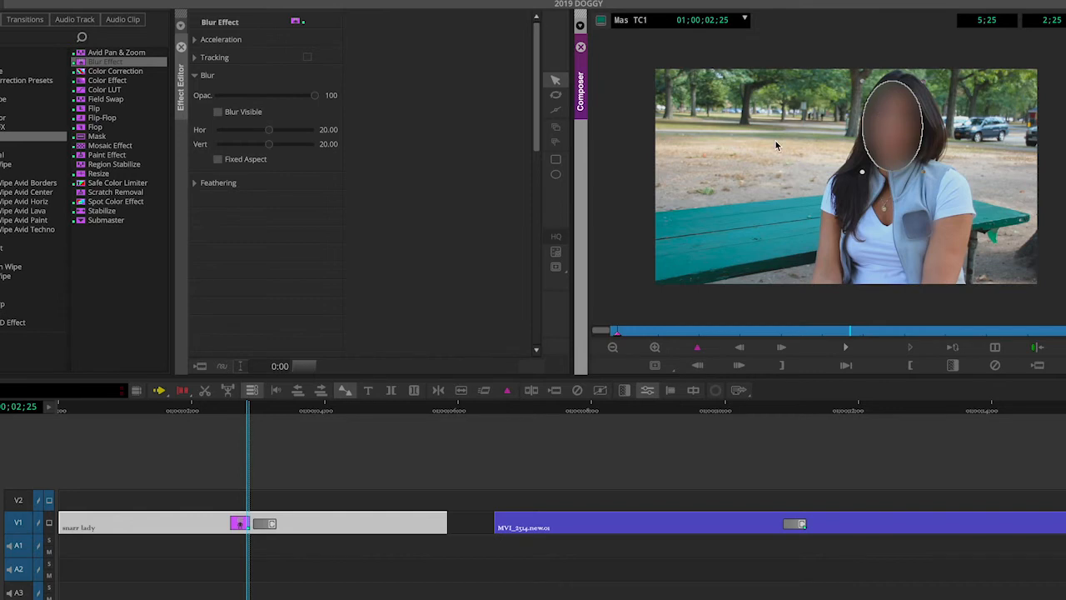
Step: Expand Feathering and set the face blur's horizontal and vertical feathering to 5
{"action": "left_click", "coordinate": [194, 183]}
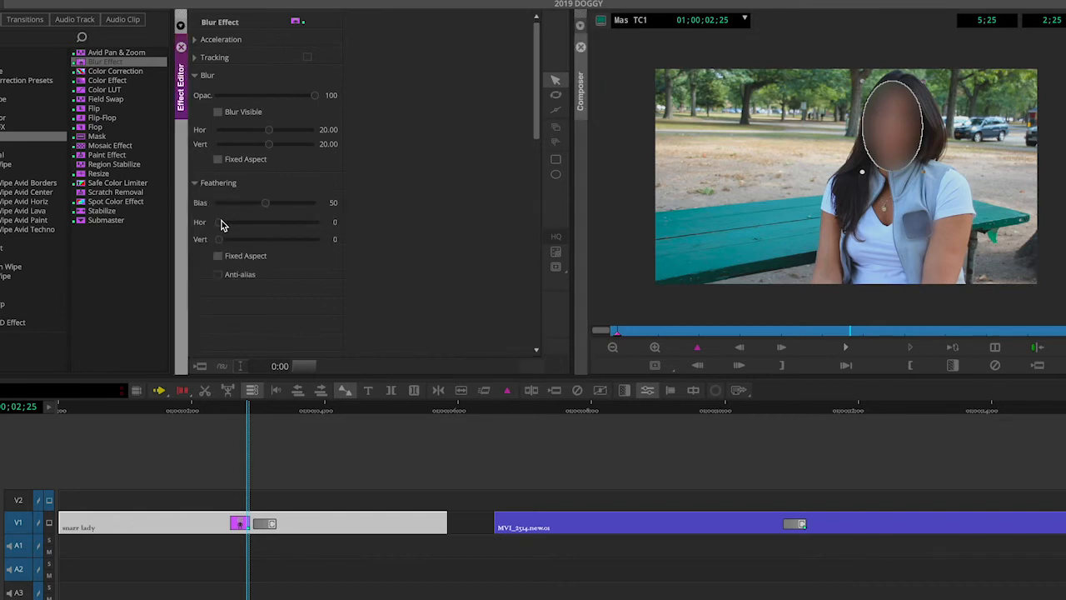
{"action": "left_click_drag", "start_coordinate": [221, 223], "coordinate": [242, 223]}
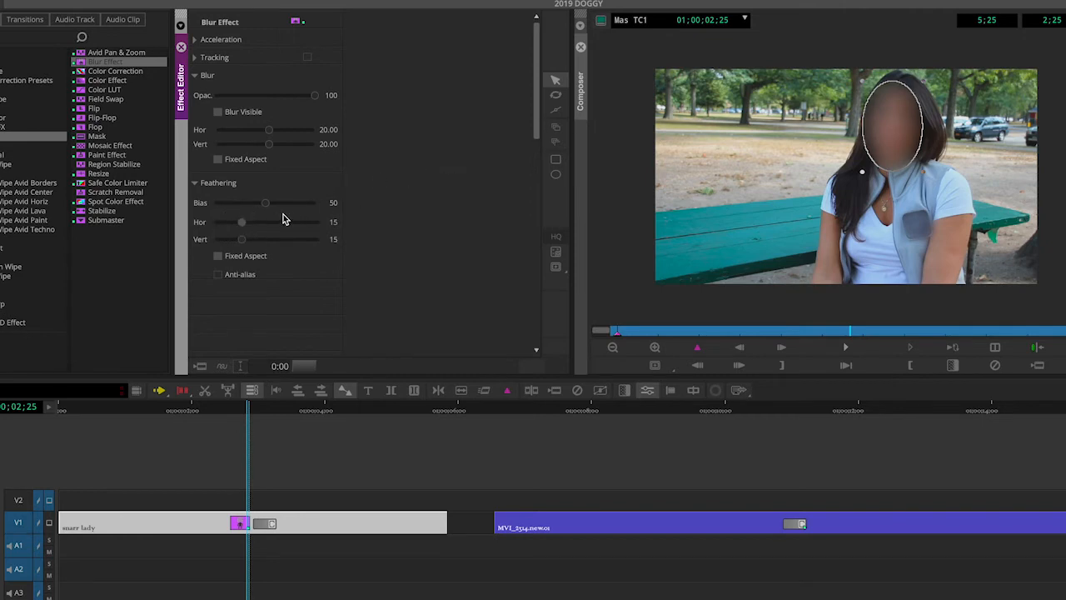
{"action": "mouse_move", "coordinate": [245, 222]}
{"action": "left_mouse_down"}
{"action": "mouse_move", "coordinate": [280, 223]}
{"action": "mouse_move", "coordinate": [228, 226]}
{"action": "left_mouse_up"}
{"action": "left_click", "coordinate": [728, 131]}
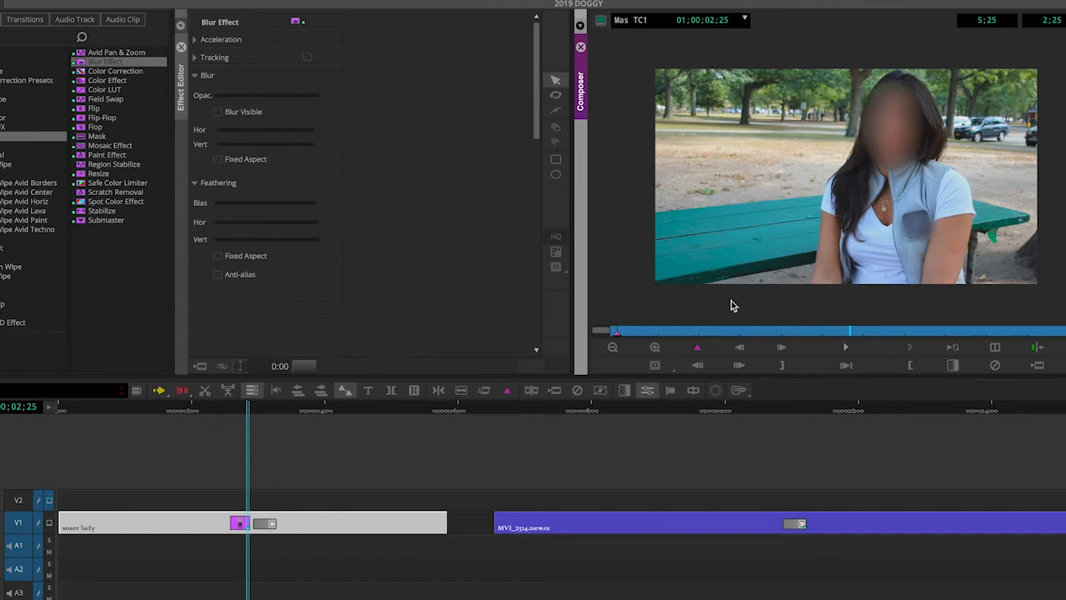
Step: Scrub and play the clip to review how the face blur follows her movement
{"action": "left_click_drag", "start_coordinate": [843, 330], "coordinate": [608, 330]}
{"action": "left_click", "coordinate": [846, 347]}
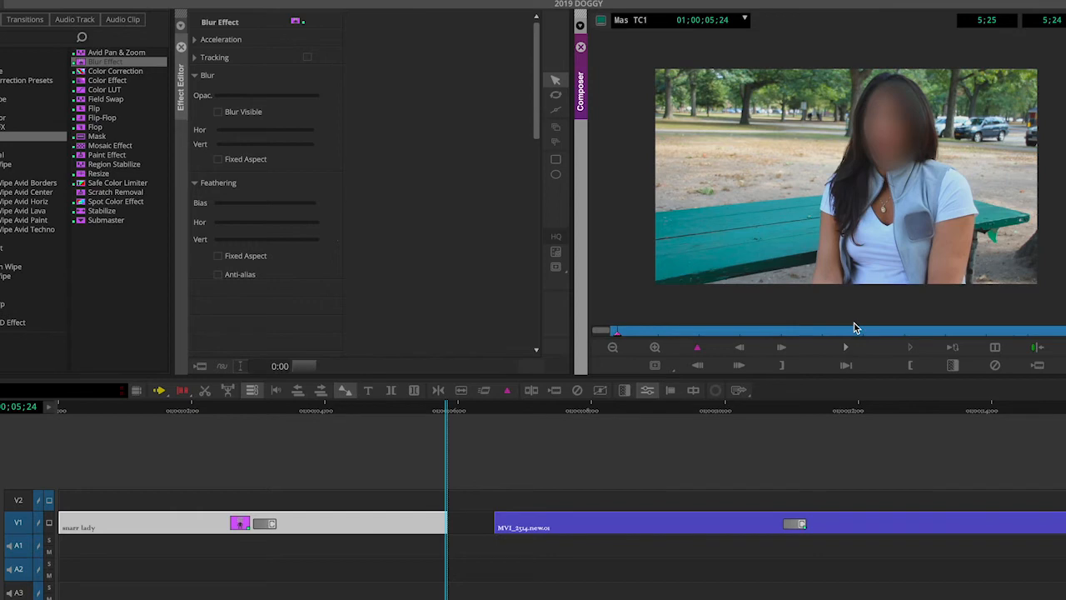
{"action": "left_click_drag", "start_coordinate": [662, 333], "coordinate": [612, 337]}
{"action": "left_click", "coordinate": [876, 115]}
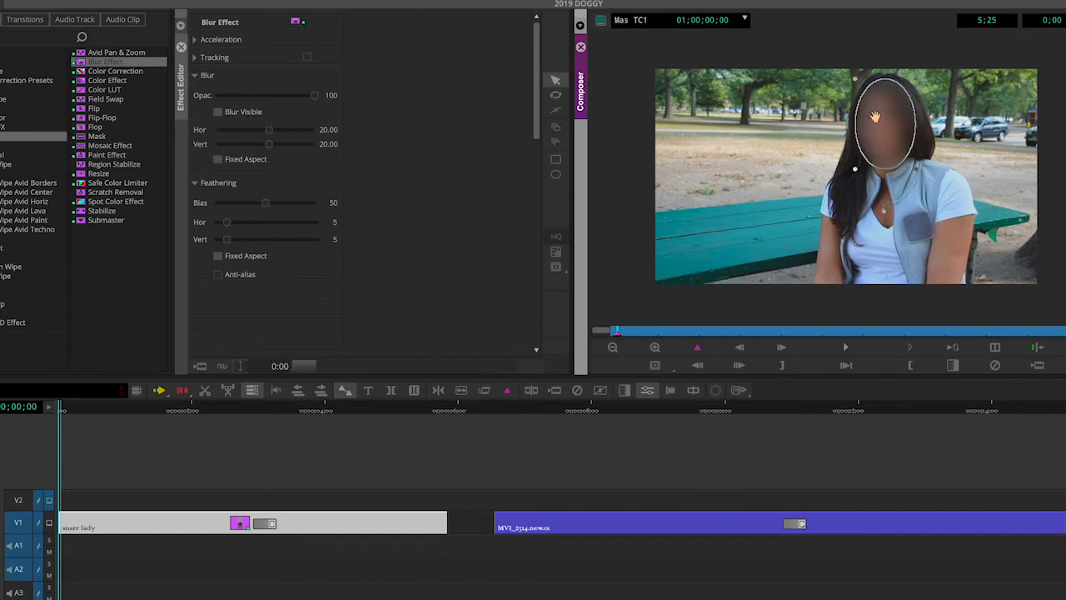
{"action": "left_click", "coordinate": [775, 309]}
{"action": "left_click", "coordinate": [842, 349]}
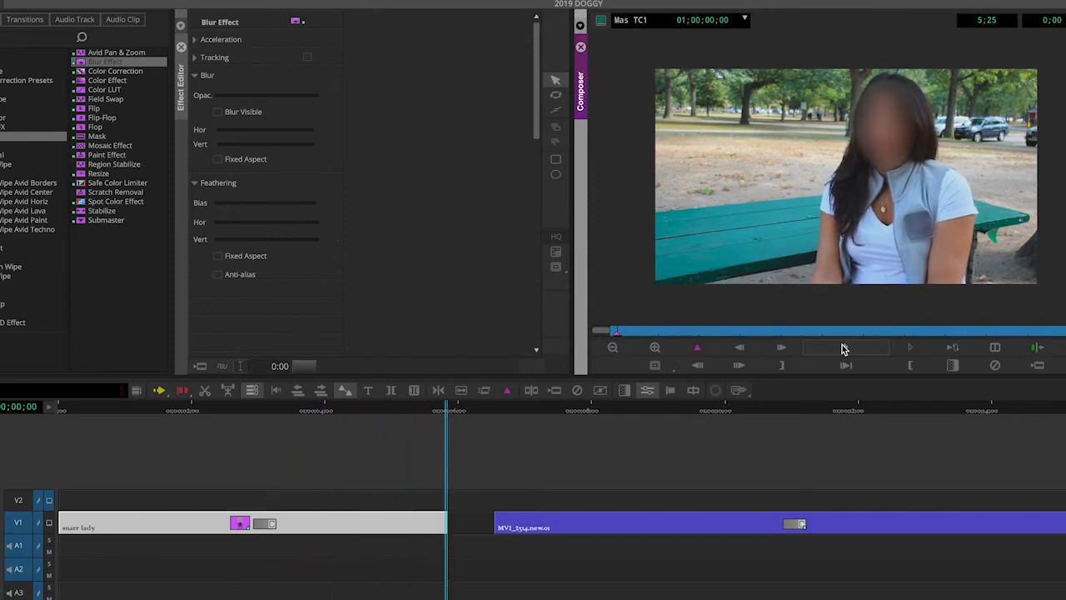
{"action": "left_click", "coordinate": [842, 348]}
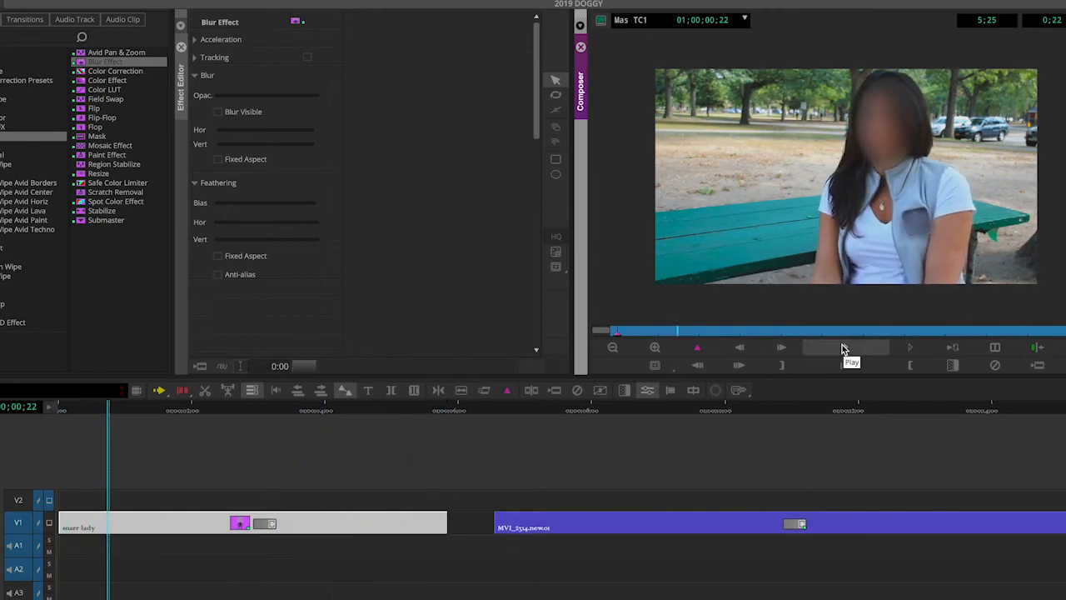
Step: Select the face oval and enable a tracker for it, opening the Tracking window
{"action": "left_click", "coordinate": [885, 133]}
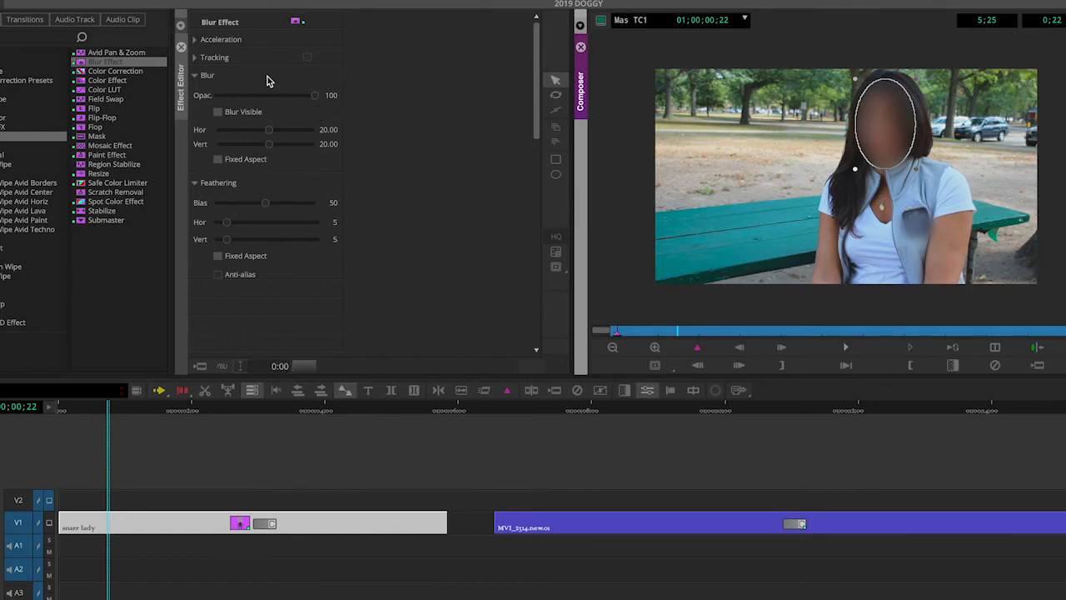
{"action": "left_click", "coordinate": [195, 59]}
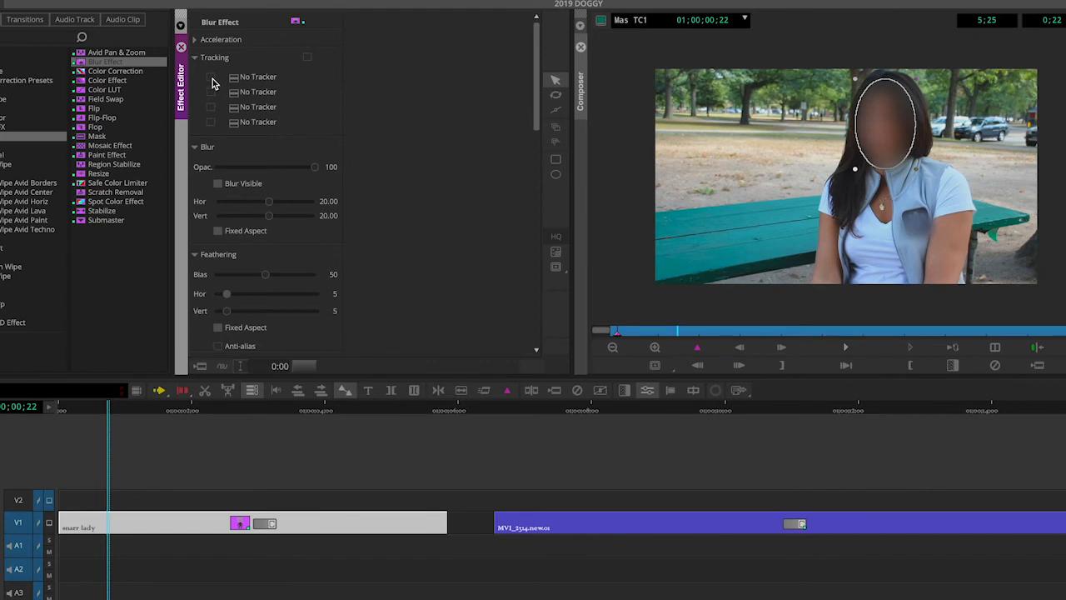
{"action": "left_click", "coordinate": [211, 78]}
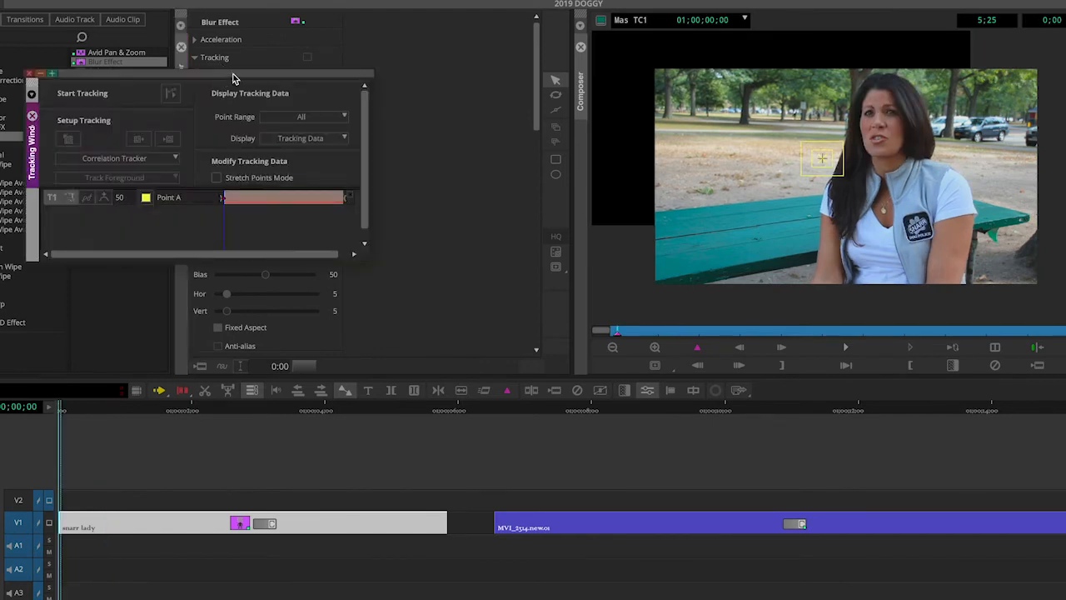
{"action": "left_click_drag", "start_coordinate": [233, 78], "coordinate": [417, 87]}
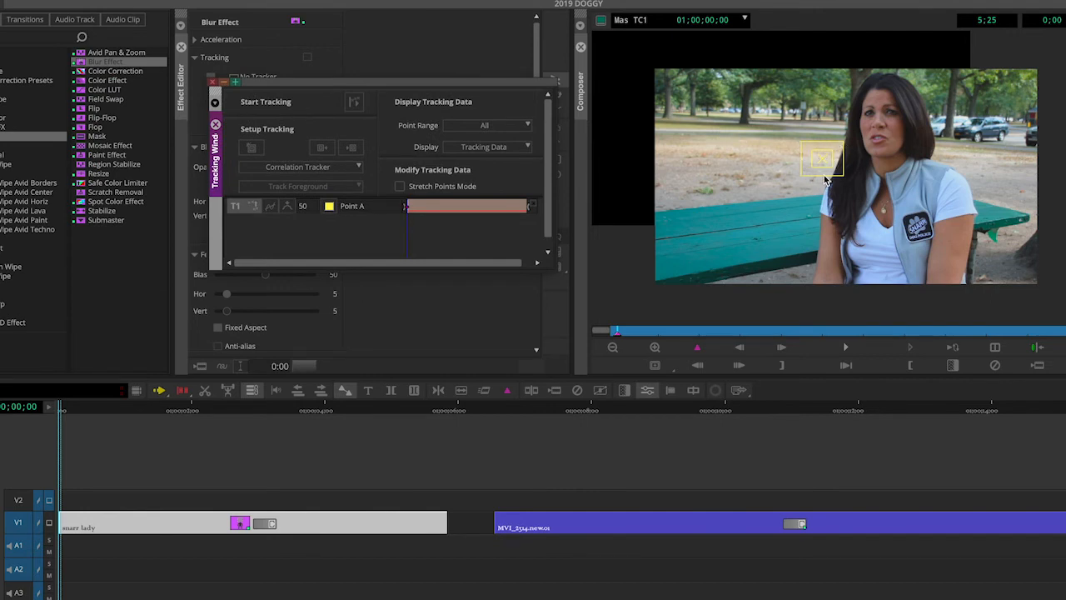
Step: Place the tracking point on the woman's face, enlarge its search region, start tracking from the position indicator, and close the window
{"action": "left_click_drag", "start_coordinate": [833, 157], "coordinate": [864, 140]}
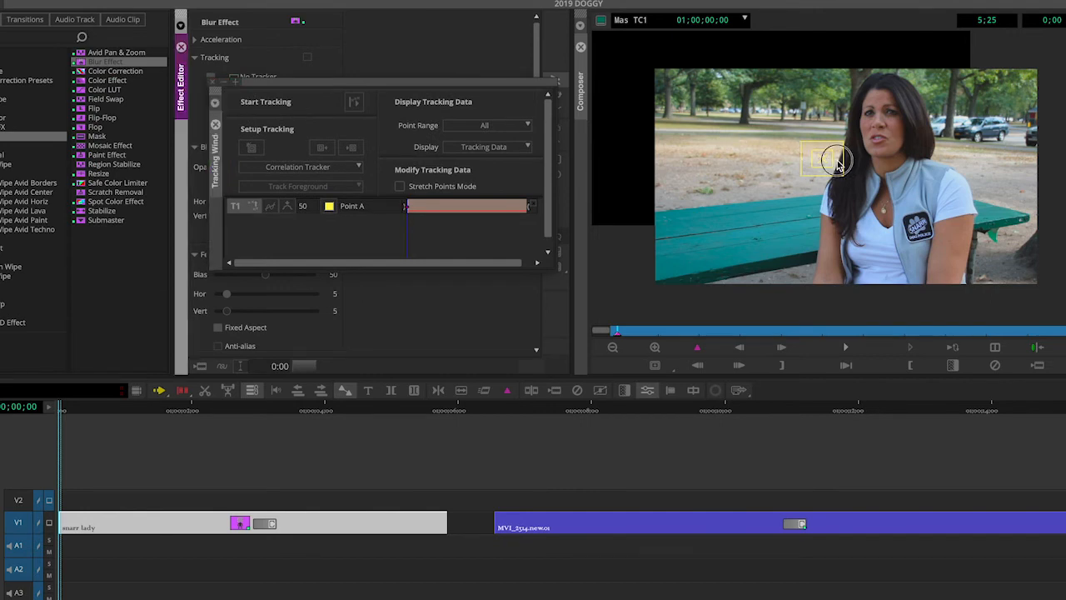
{"action": "left_click_drag", "start_coordinate": [577, 215], "coordinate": [642, 185]}
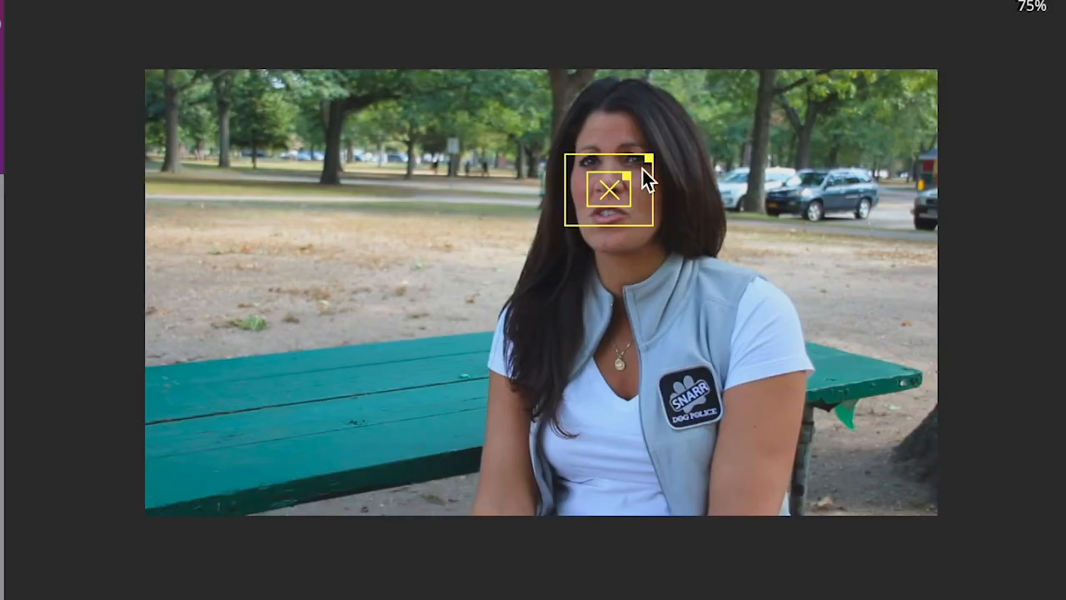
{"action": "left_click_drag", "start_coordinate": [649, 155], "coordinate": [683, 81]}
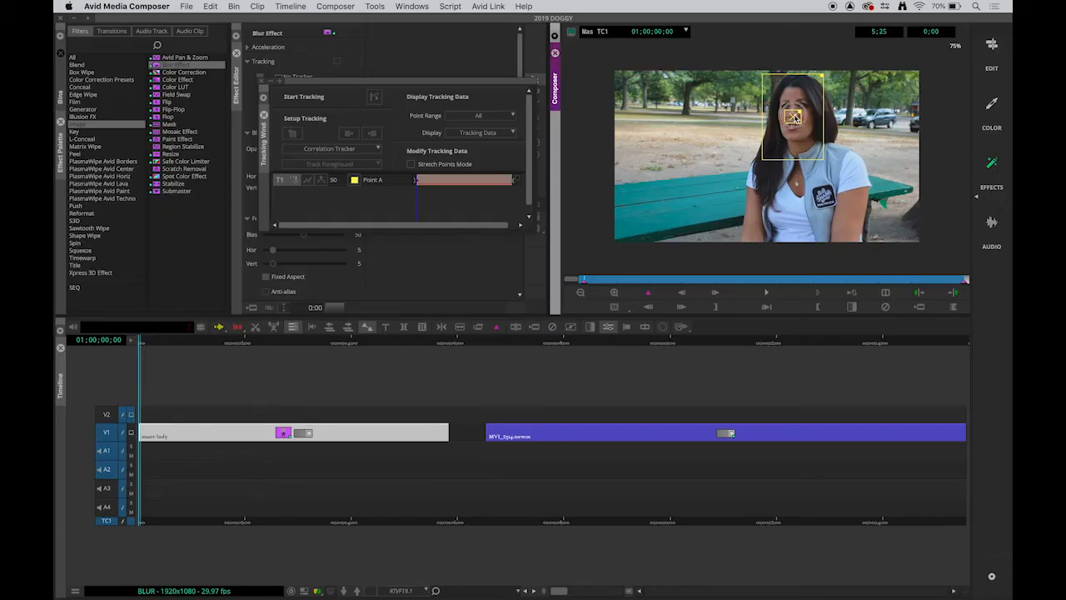
{"action": "left_click_drag", "start_coordinate": [794, 114], "coordinate": [799, 106]}
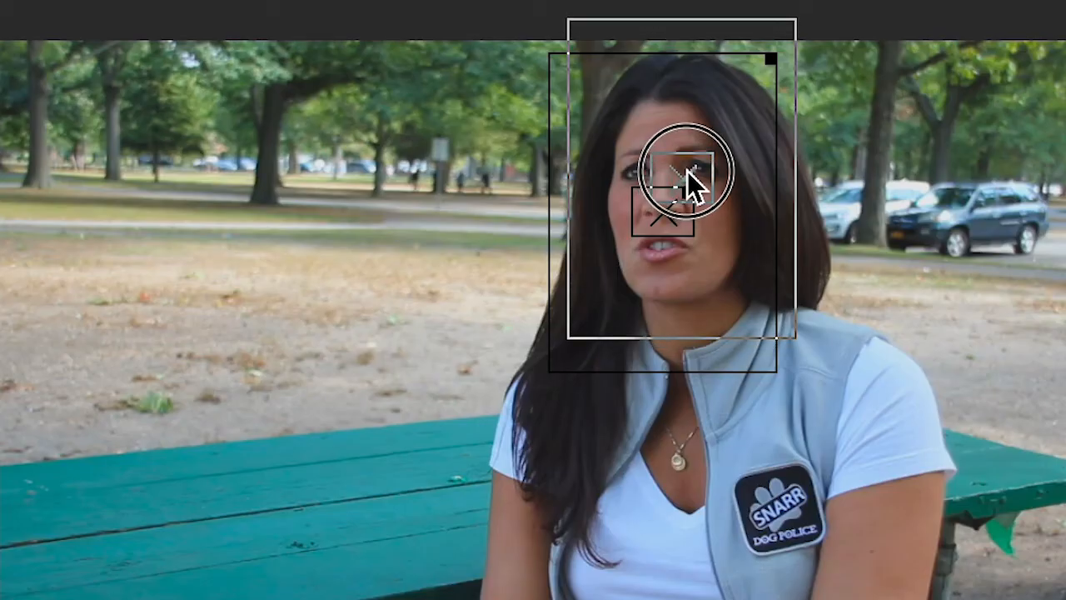
{"action": "left_click_drag", "start_coordinate": [687, 170], "coordinate": [683, 172]}
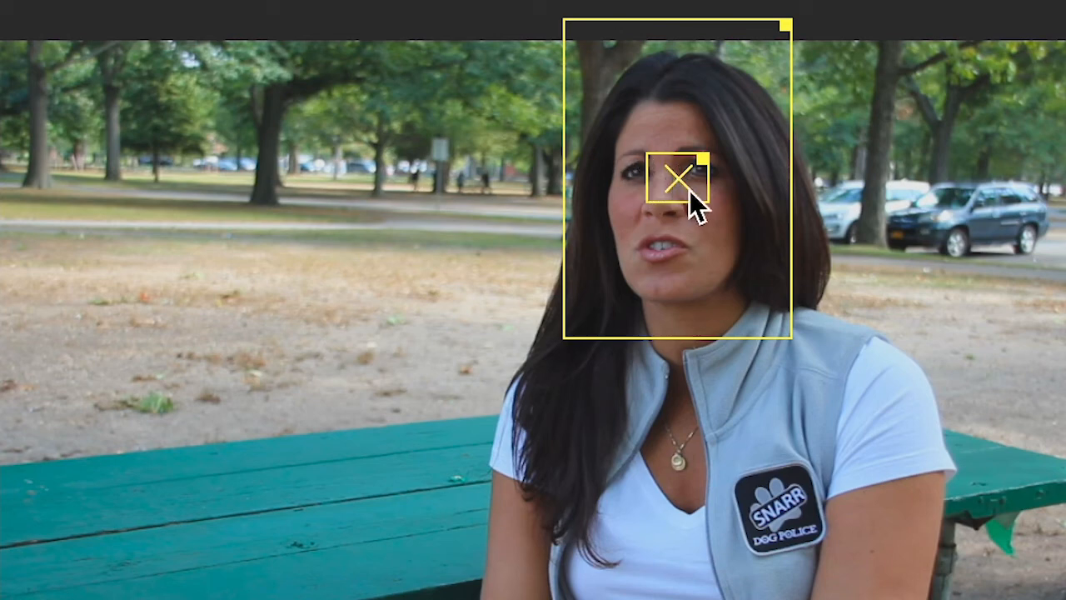
{"action": "left_click_drag", "start_coordinate": [681, 183], "coordinate": [683, 178]}
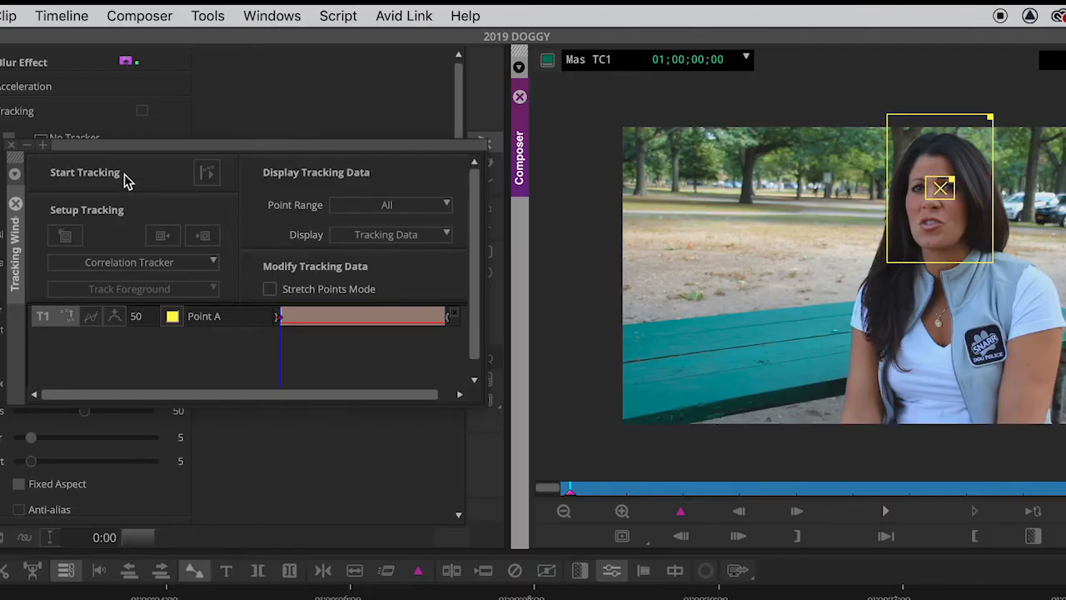
{"action": "left_click", "coordinate": [208, 177]}
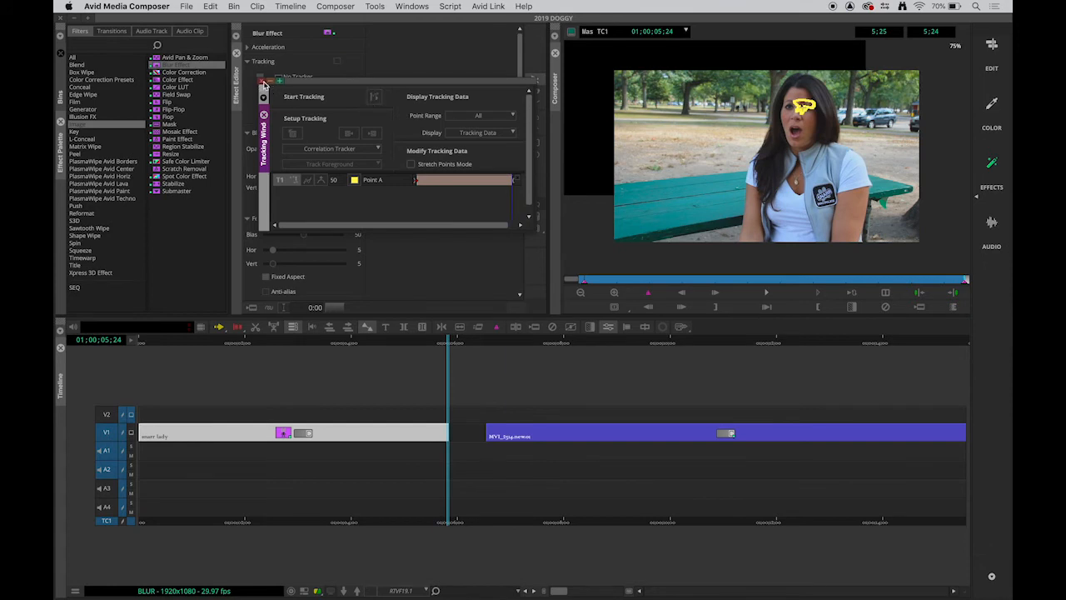
{"action": "left_click", "coordinate": [262, 81]}
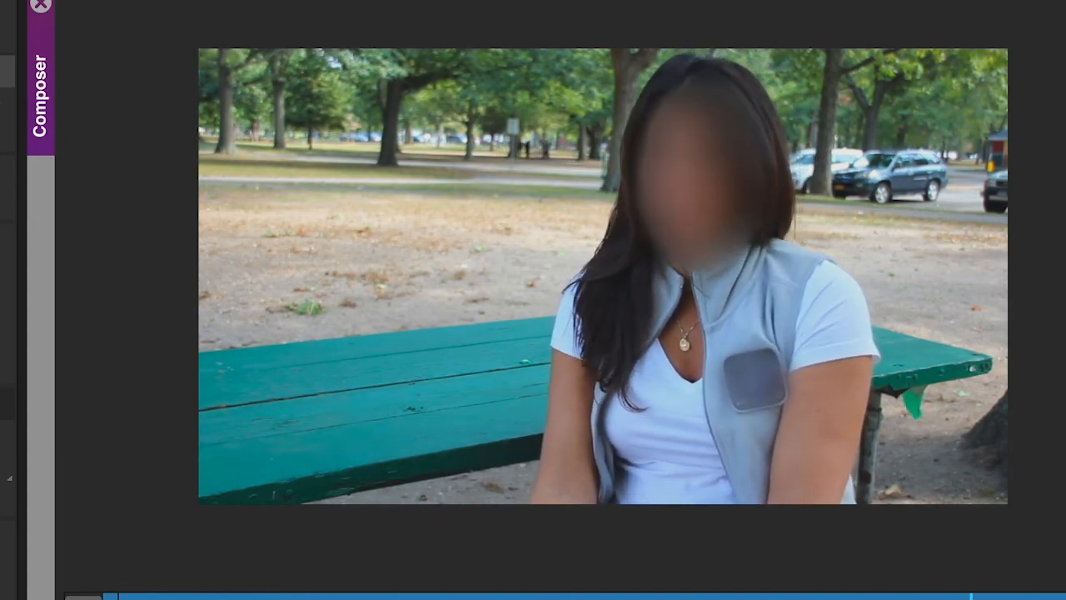
Step: Leave effect mode and play the interview clip from the start to review the tracked face blur
{"action": "key", "text": "space"}
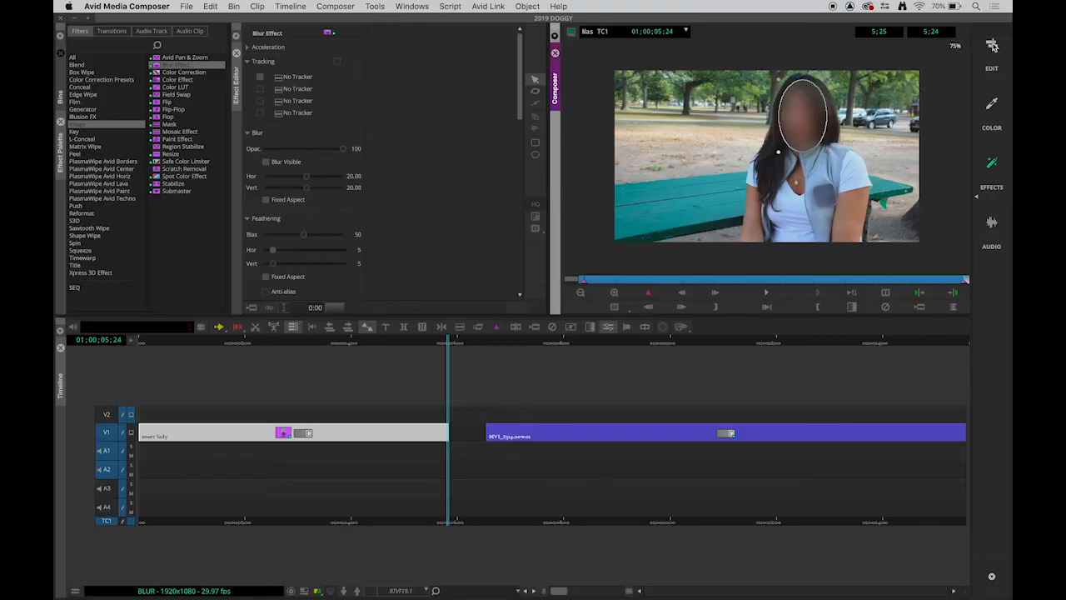
{"action": "left_click", "coordinate": [994, 45]}
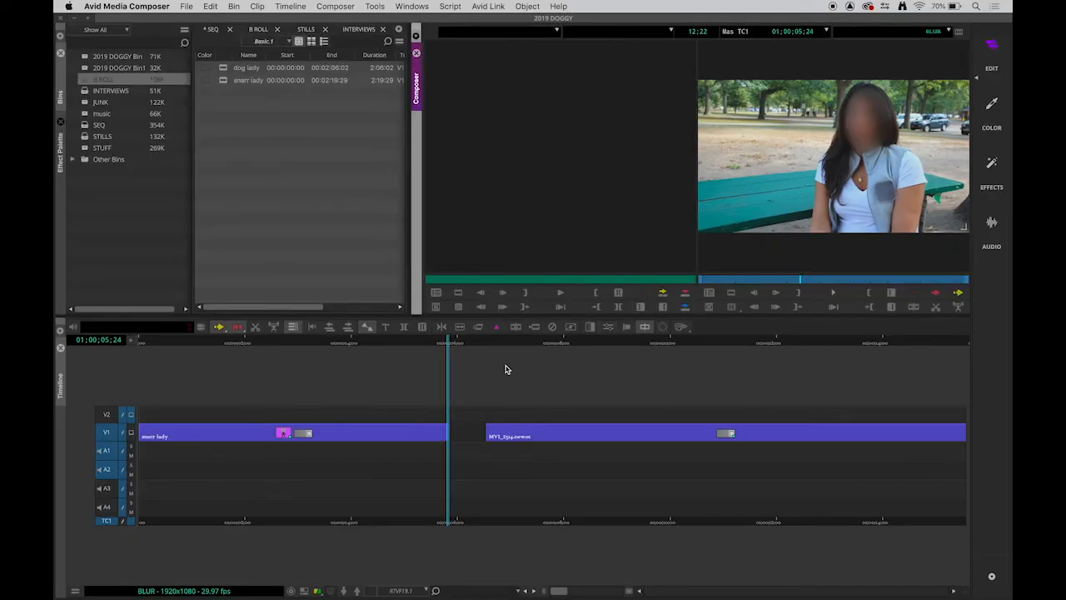
{"action": "left_click_drag", "start_coordinate": [372, 348], "coordinate": [131, 345]}
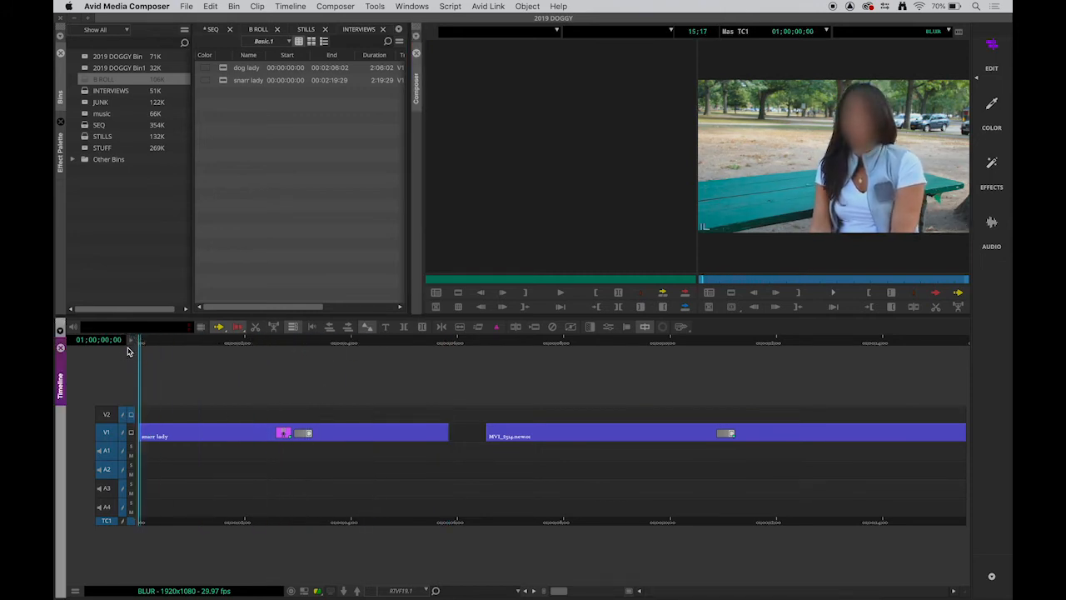
{"action": "left_click", "coordinate": [838, 290]}
{"action": "key", "text": "space"}
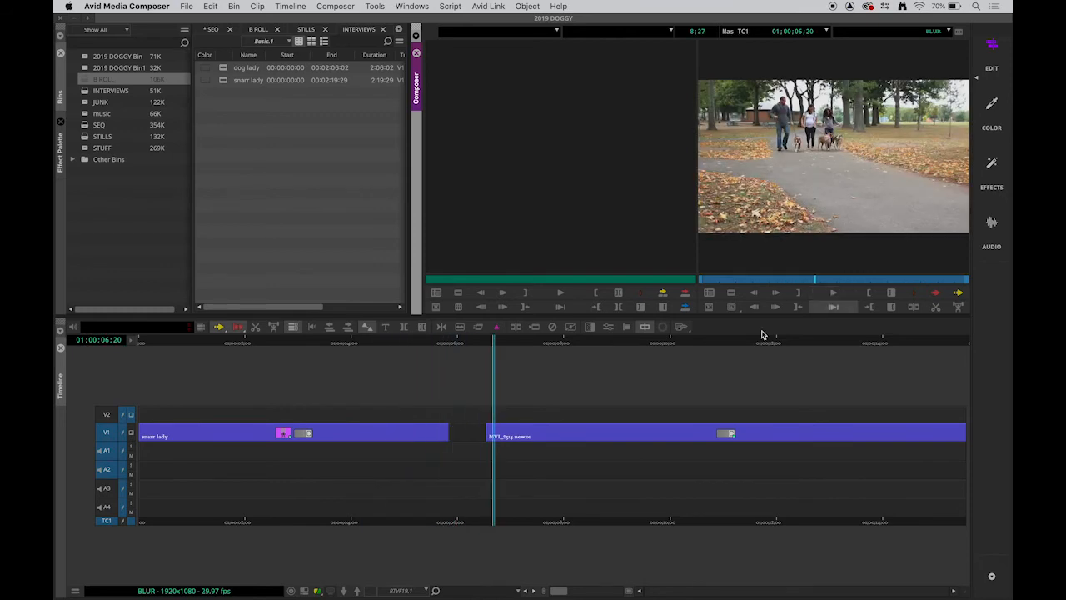
{"action": "left_click_drag", "start_coordinate": [429, 344], "coordinate": [344, 343]}
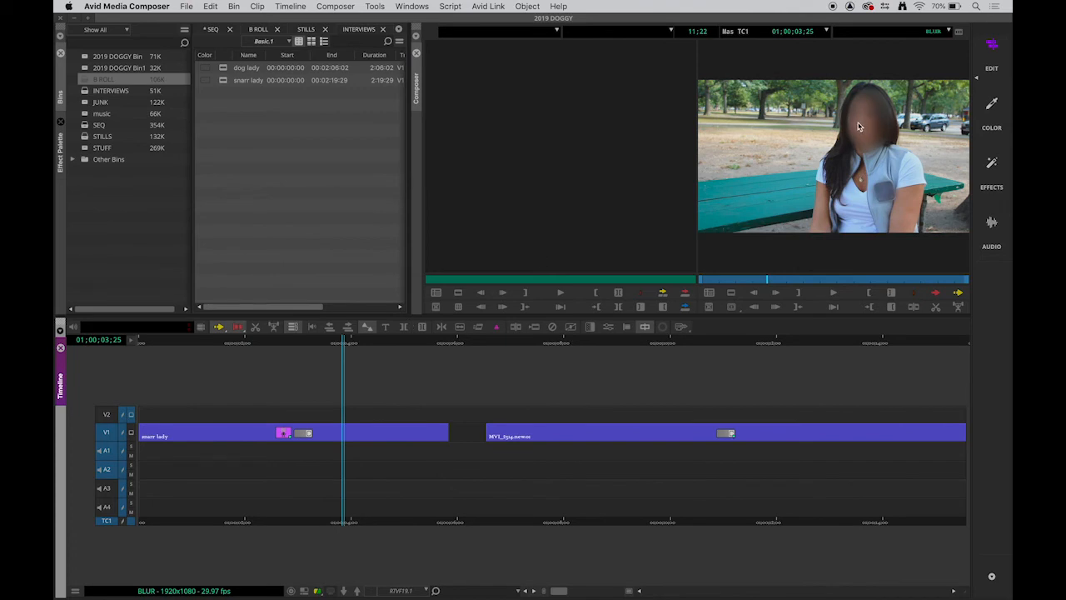
Step: Reopen the blur in effect mode to inspect its Feathering settings, then return to edit mode
{"action": "left_click", "coordinate": [991, 163]}
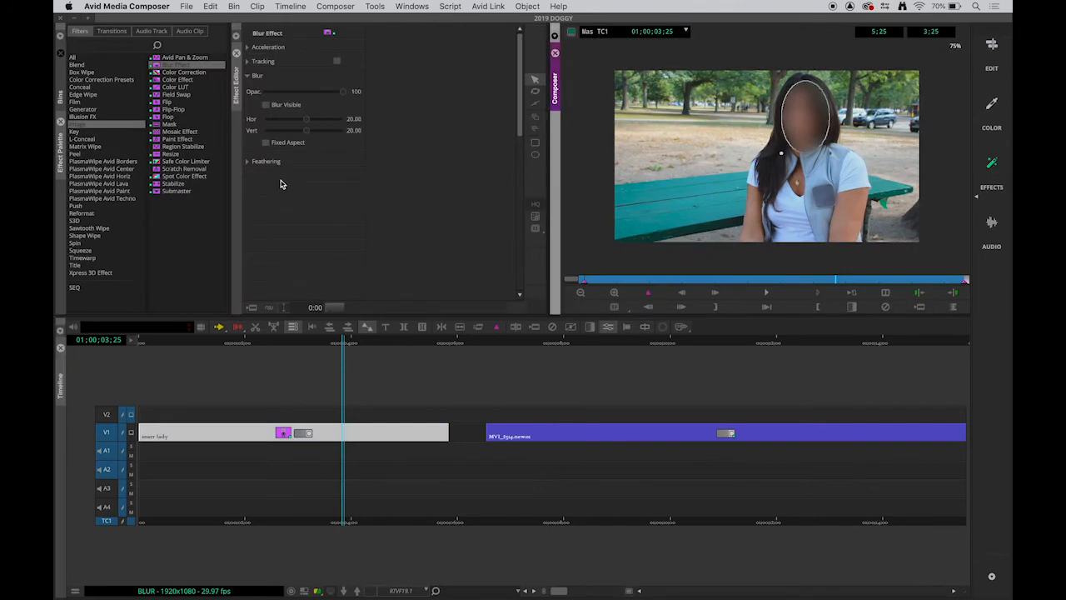
{"action": "left_click", "coordinate": [247, 162]}
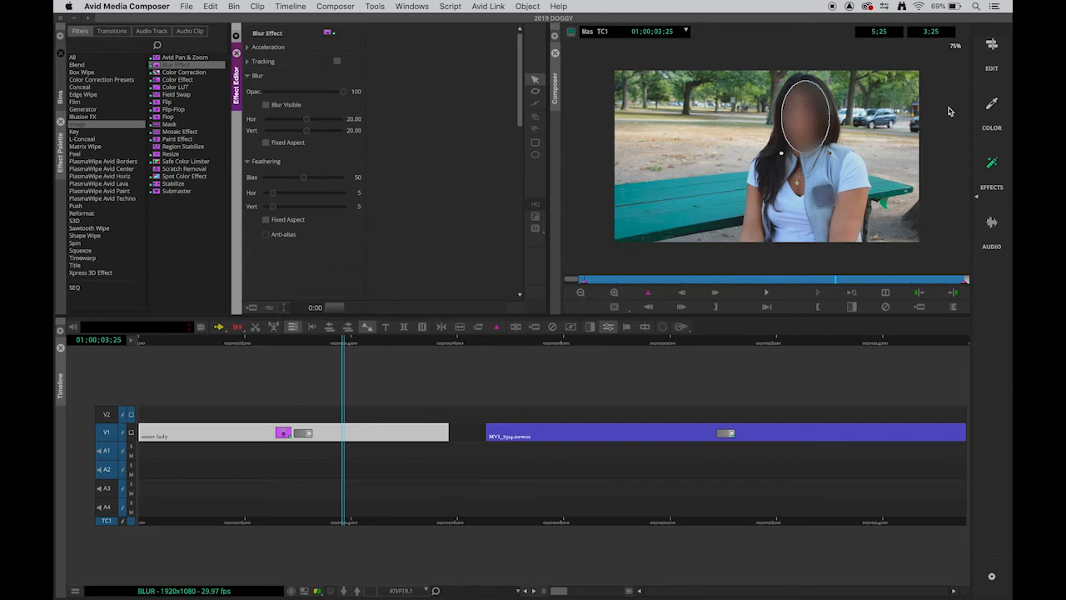
{"action": "left_click", "coordinate": [990, 47]}
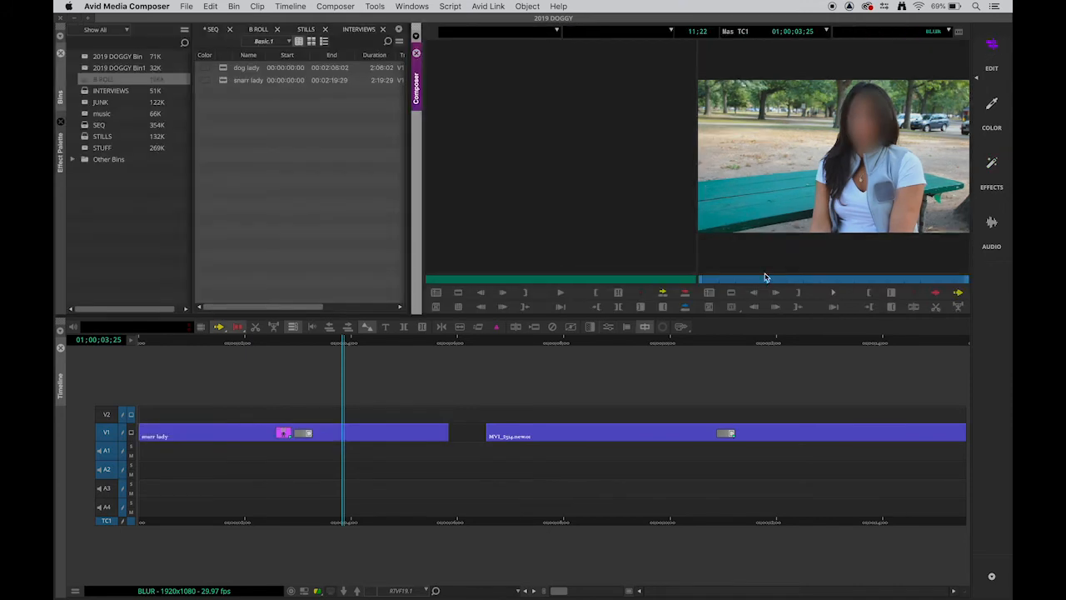
Step: Move to about 01;00;12;03 in the second clip, turn off audio tracks A1 and A2, and add an edit on V1
{"action": "left_click", "coordinate": [663, 348]}
{"action": "left_click_drag", "start_coordinate": [660, 348], "coordinate": [725, 344]}
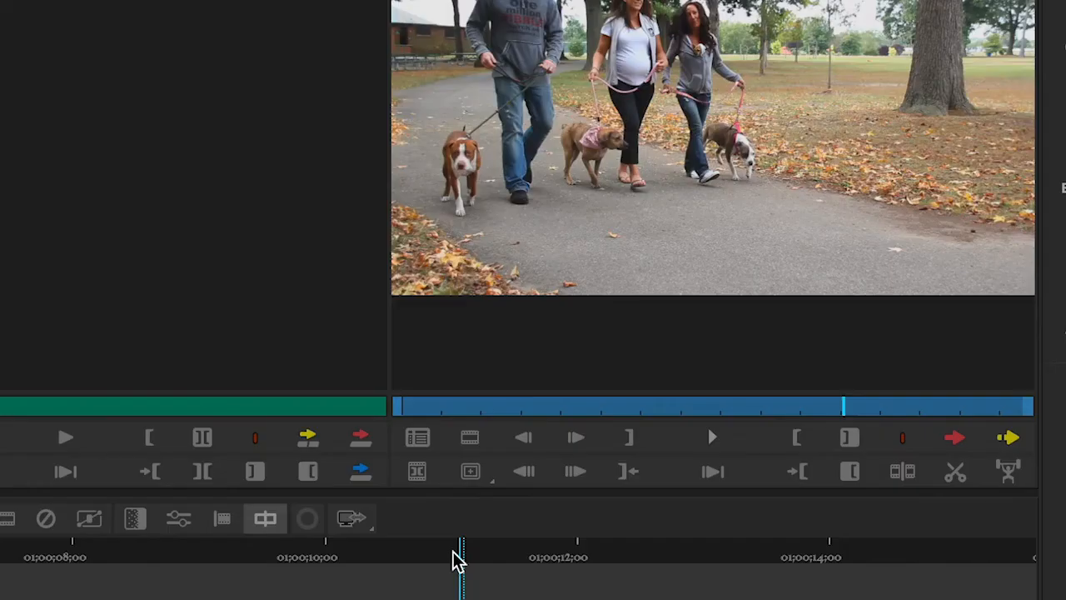
{"action": "left_click_drag", "start_coordinate": [456, 559], "coordinate": [411, 571]}
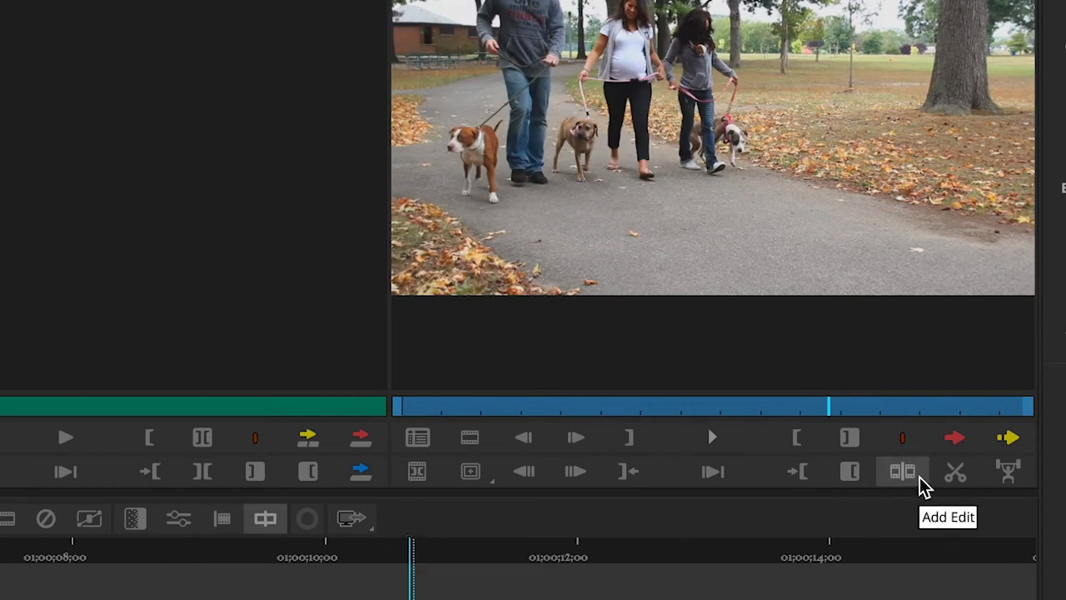
{"action": "left_click_drag", "start_coordinate": [395, 560], "coordinate": [591, 578]}
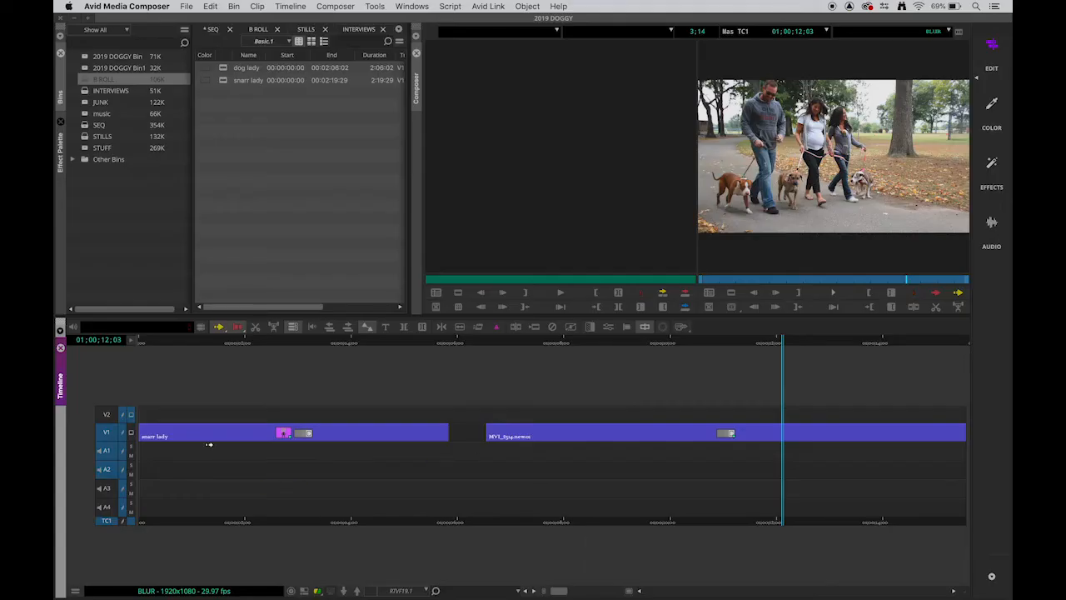
{"action": "left_click", "coordinate": [111, 451]}
{"action": "left_click", "coordinate": [112, 472]}
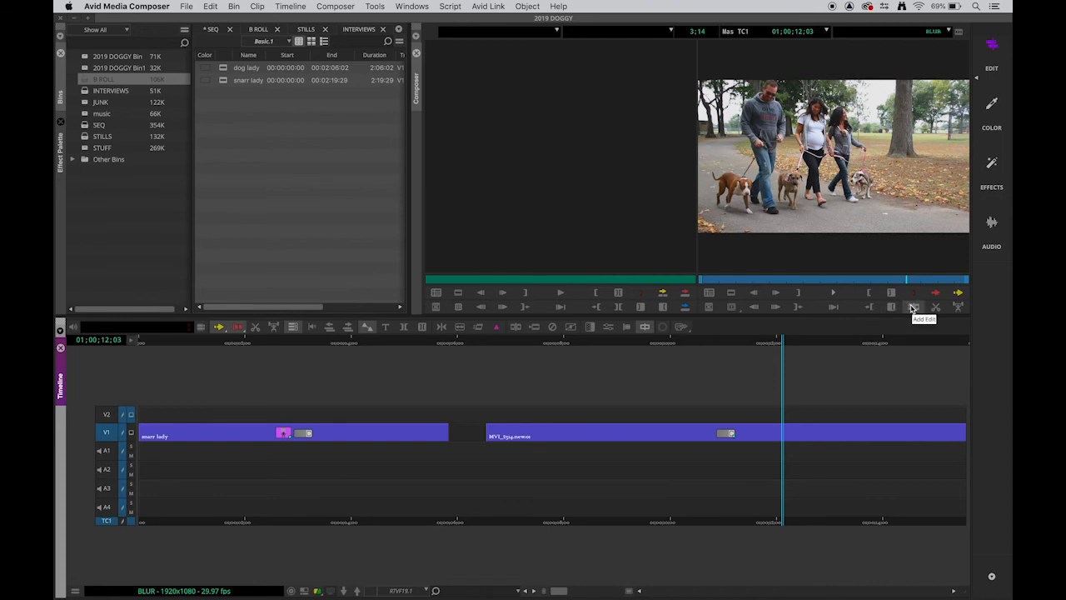
{"action": "left_click", "coordinate": [912, 309]}
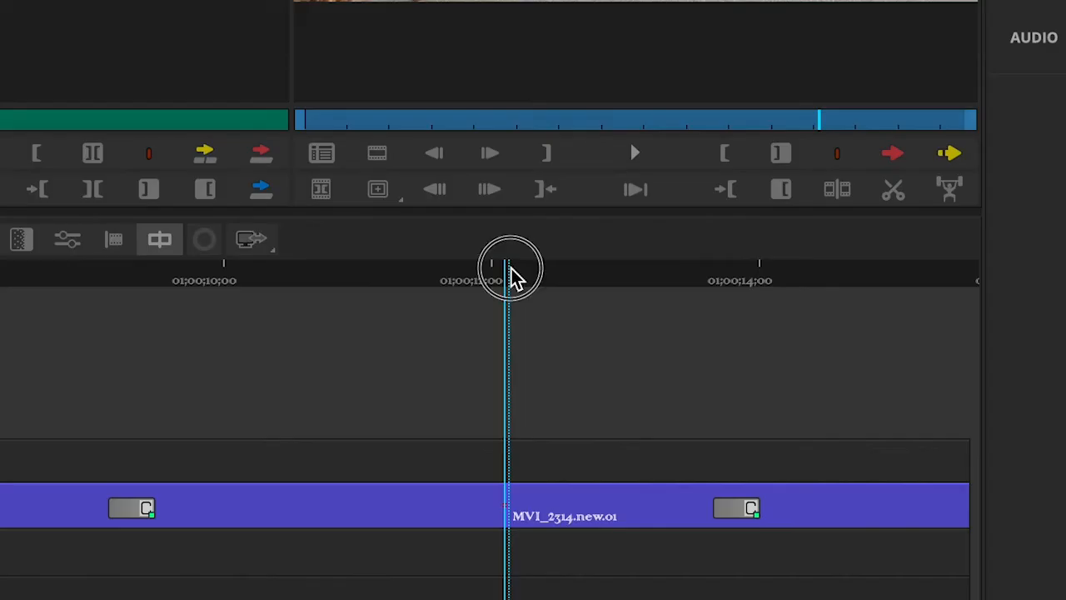
{"action": "left_click_drag", "start_coordinate": [782, 340], "coordinate": [768, 349]}
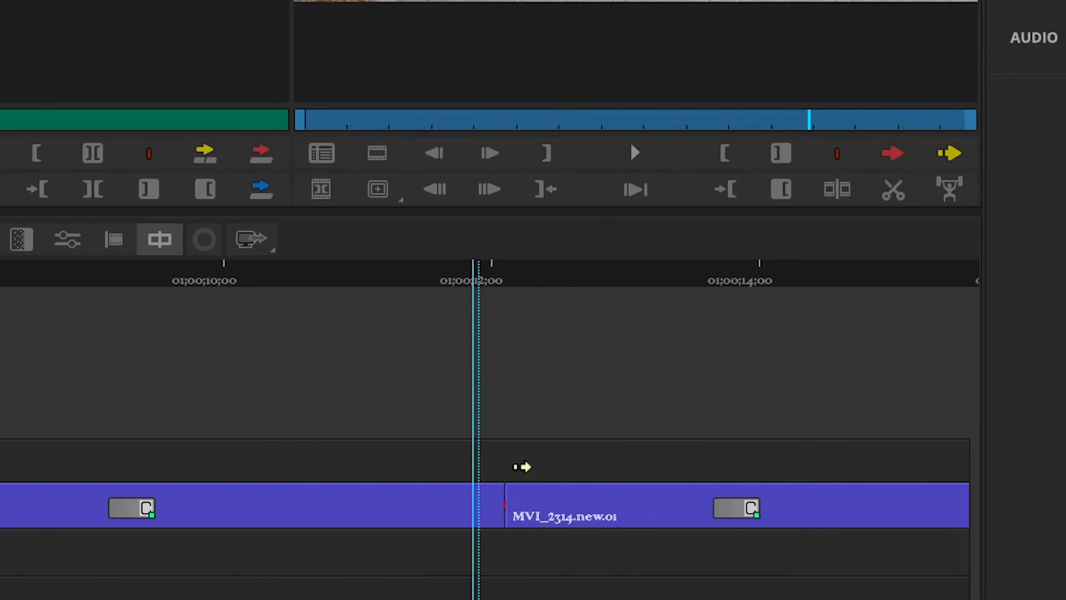
Step: In effect mode, apply the Blur Effect to the V1 segment after the new edit
{"action": "left_click_drag", "start_coordinate": [542, 275], "coordinate": [575, 280]}
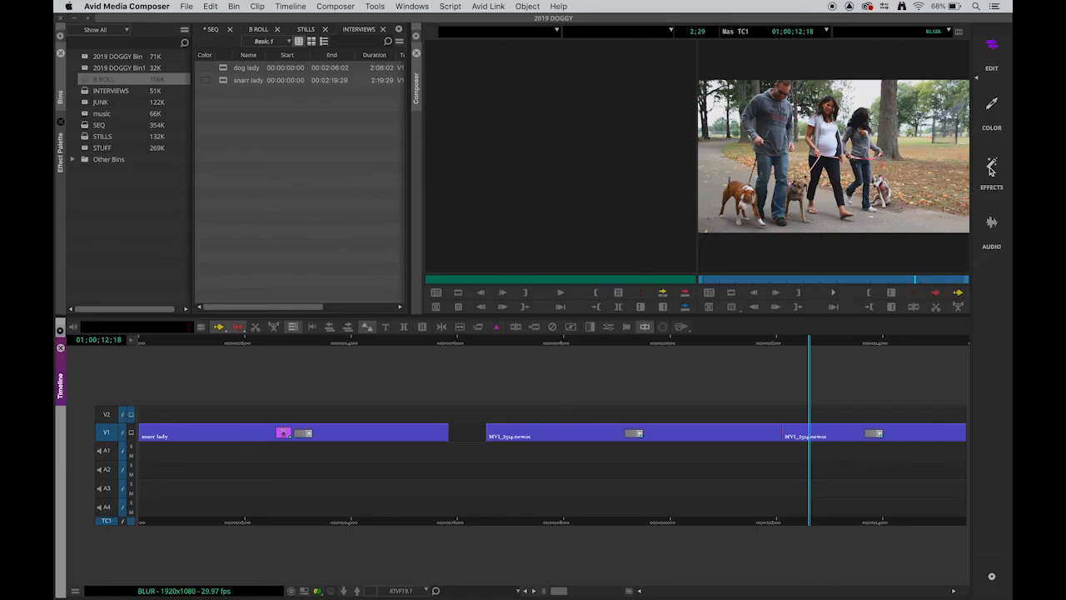
{"action": "left_click", "coordinate": [991, 166]}
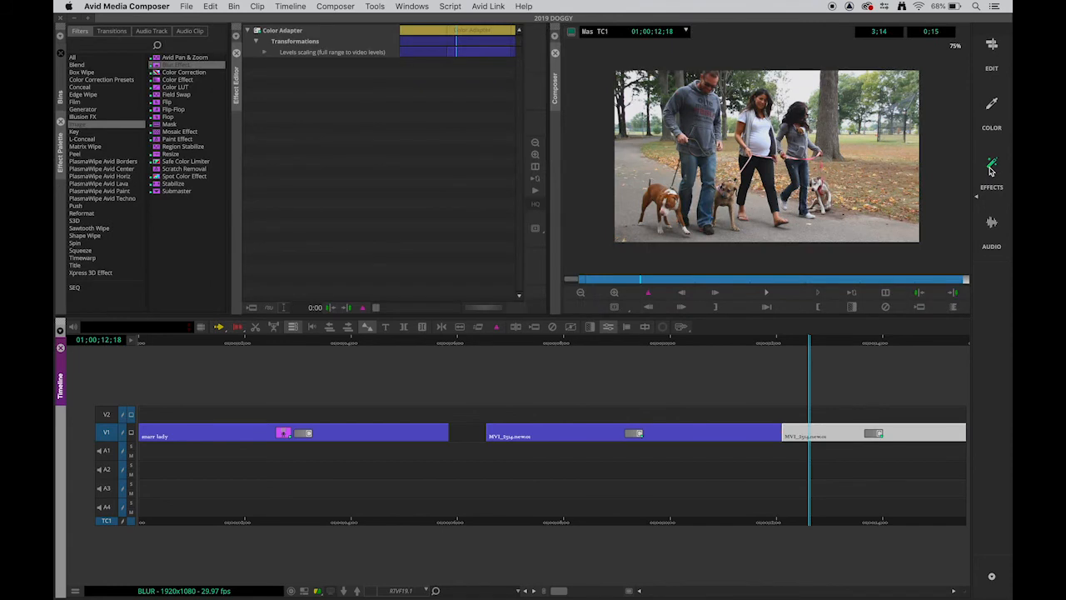
{"action": "left_click", "coordinate": [159, 66]}
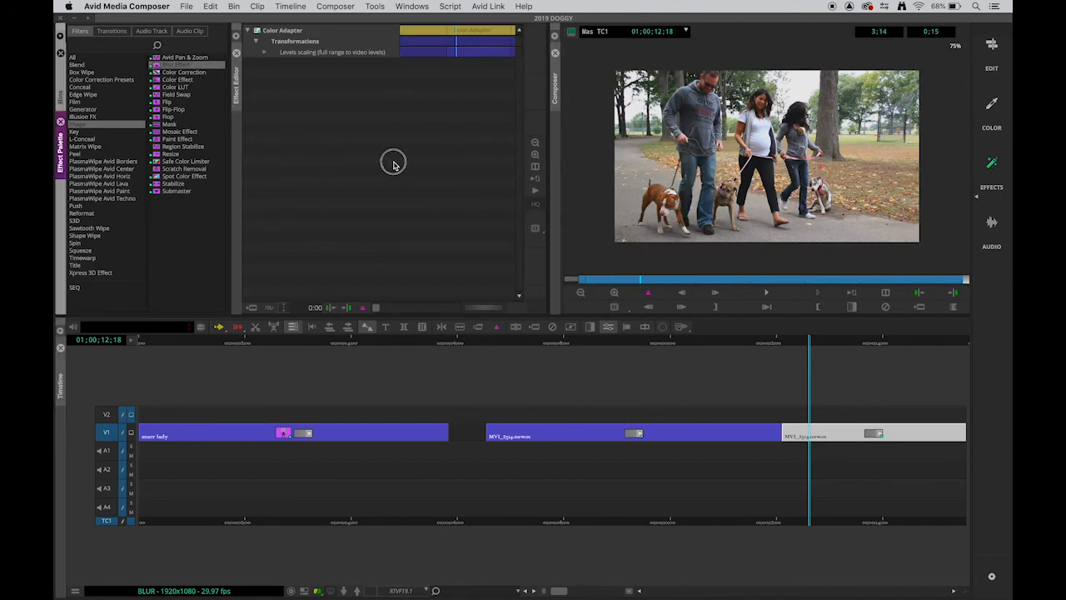
{"action": "left_click_drag", "start_coordinate": [801, 361], "coordinate": [821, 431]}
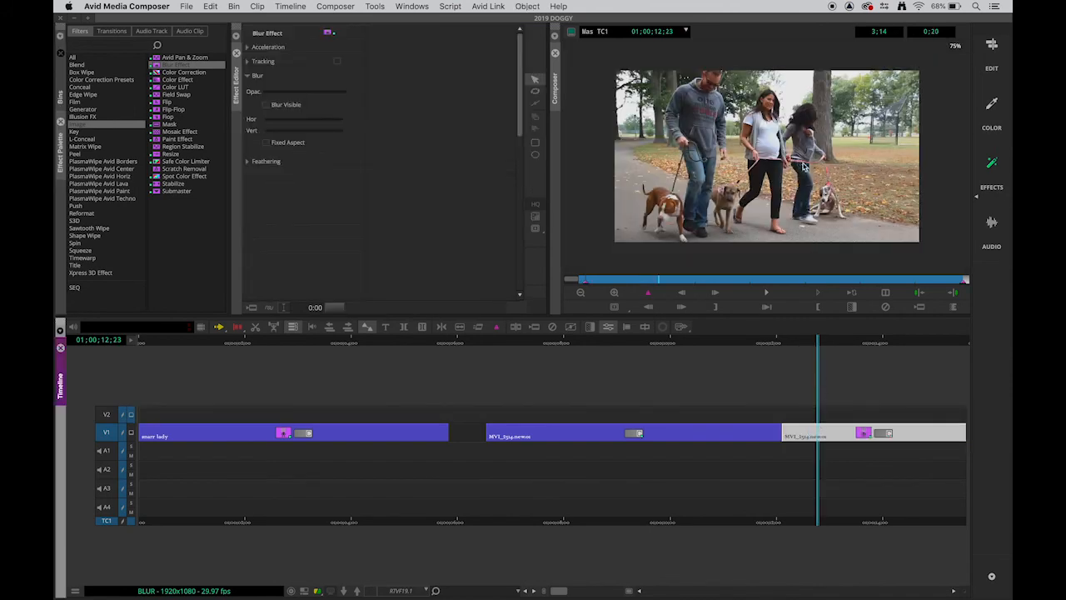
Step: Draw a blur rectangle covering the whole frame and raise the horizontal and vertical blur to 29.10
{"action": "left_click", "coordinate": [537, 145]}
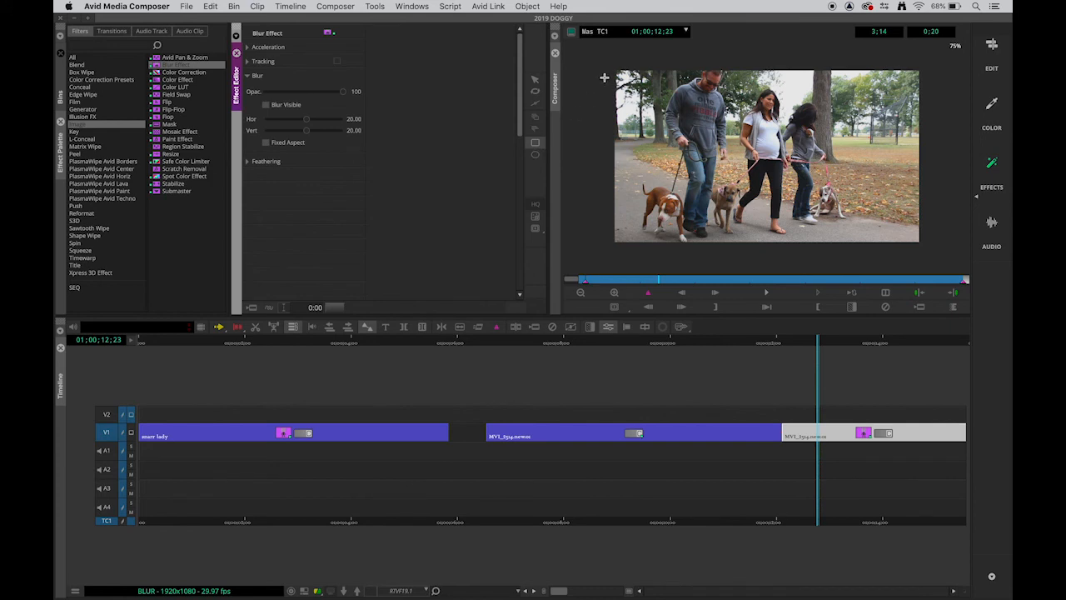
{"action": "left_click_drag", "start_coordinate": [607, 61], "coordinate": [930, 250]}
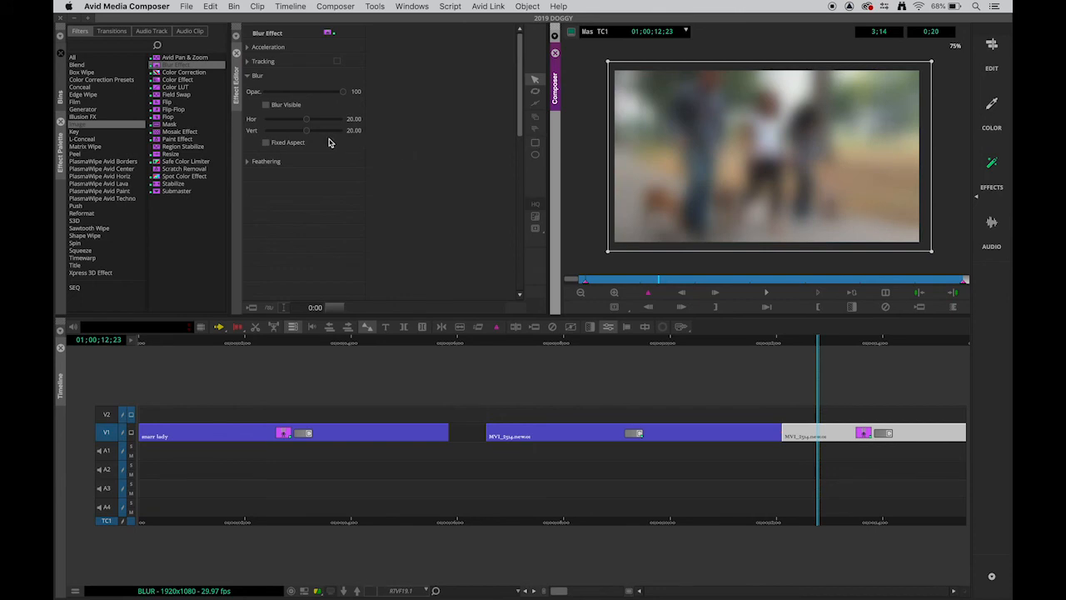
{"action": "left_click_drag", "start_coordinate": [306, 134], "coordinate": [321, 135]}
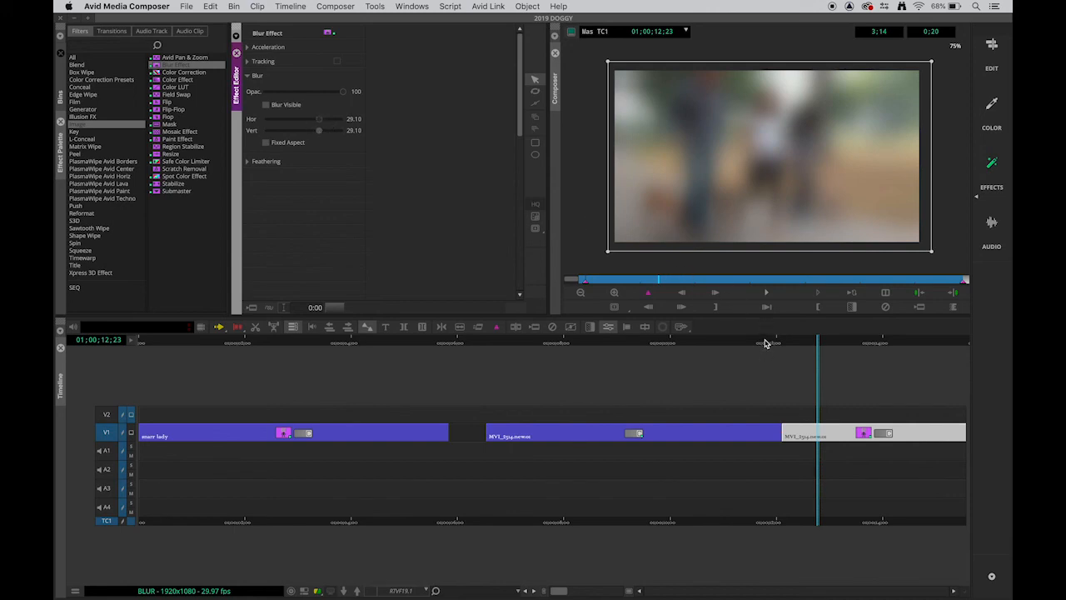
Step: Return to edit mode and play from just before the edit to review the blurred segment
{"action": "left_click", "coordinate": [990, 47]}
{"action": "left_click_drag", "start_coordinate": [801, 342], "coordinate": [741, 342]}
{"action": "key", "text": "space"}
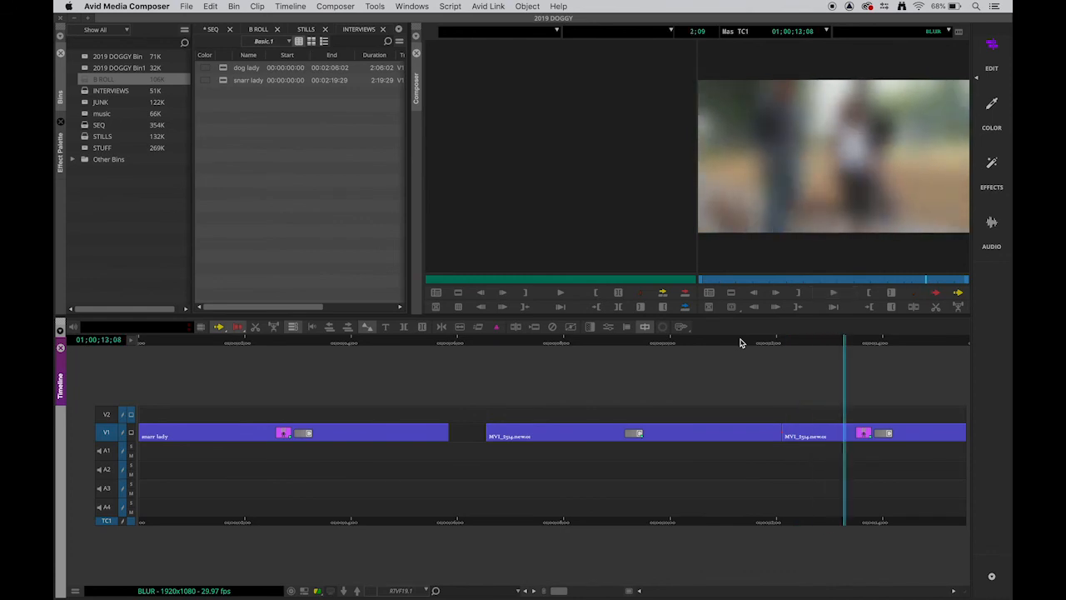
Step: Add and render a 60-frame Dissolve centered on the cut at the edit point using Quick Transition
{"action": "left_click_drag", "start_coordinate": [818, 344], "coordinate": [781, 352]}
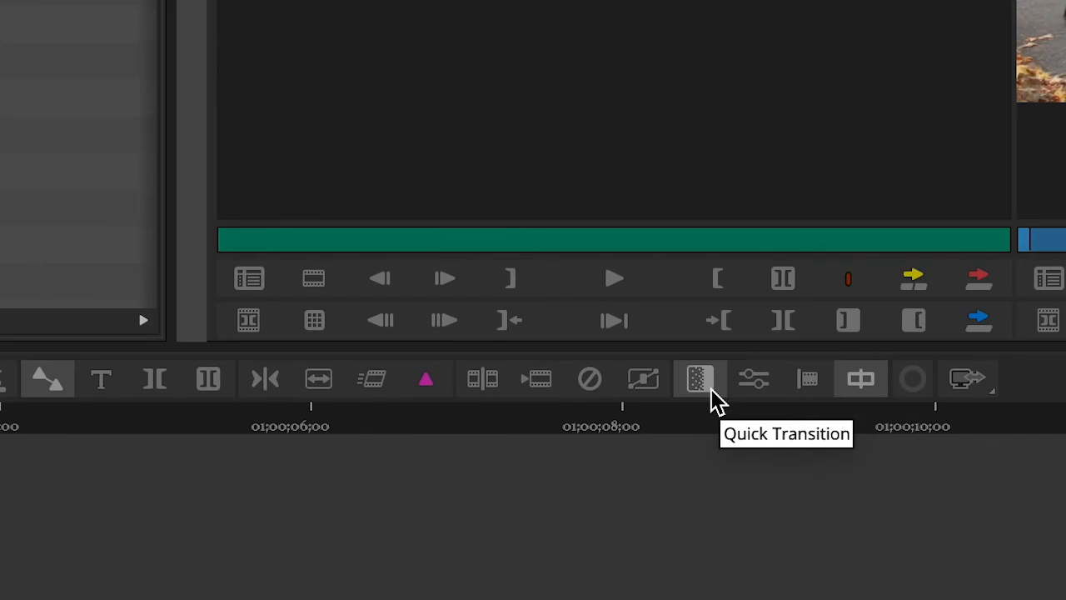
{"action": "left_click", "coordinate": [712, 397]}
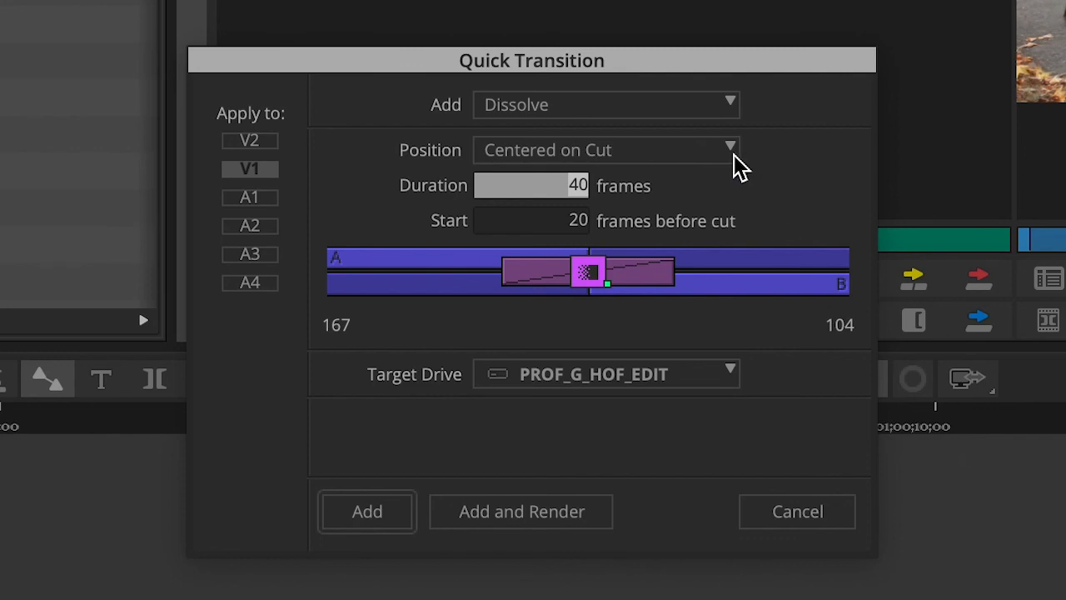
{"action": "left_click_drag", "start_coordinate": [575, 187], "coordinate": [601, 177]}
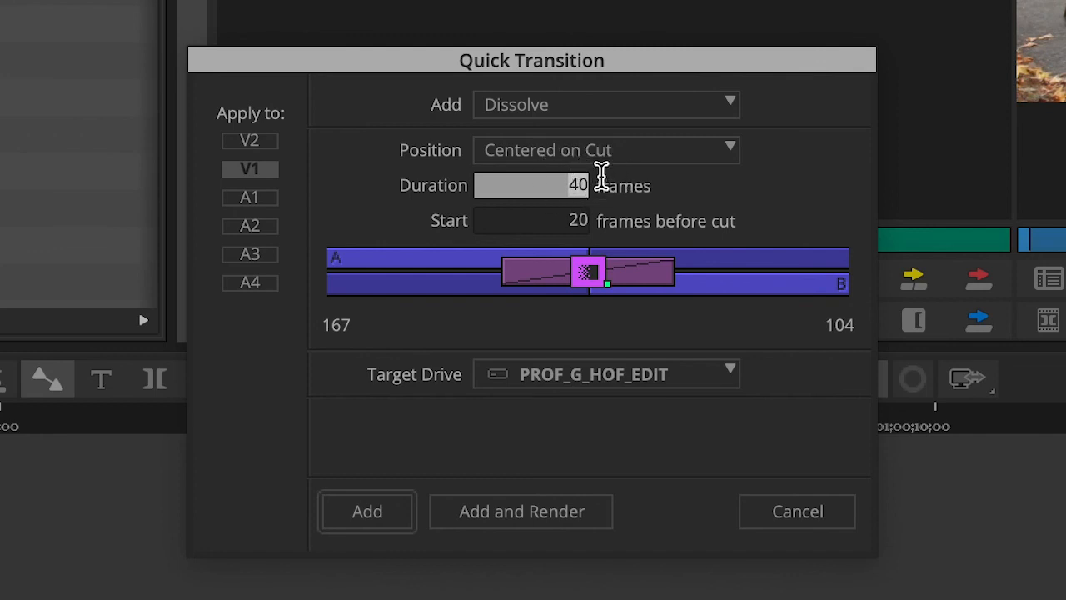
{"action": "type", "text": "0"}
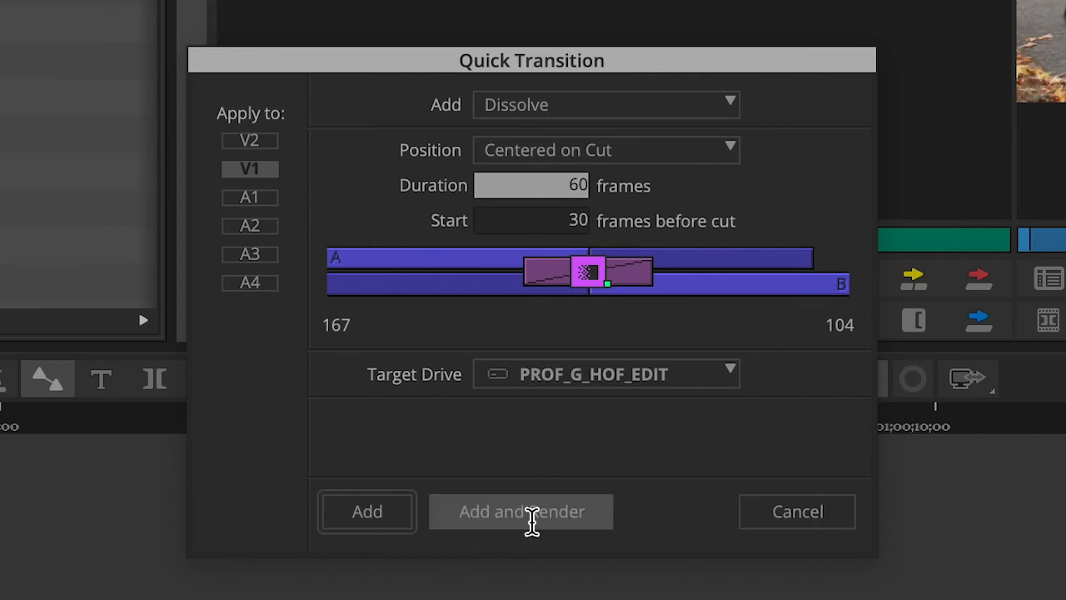
{"action": "left_click", "coordinate": [533, 514]}
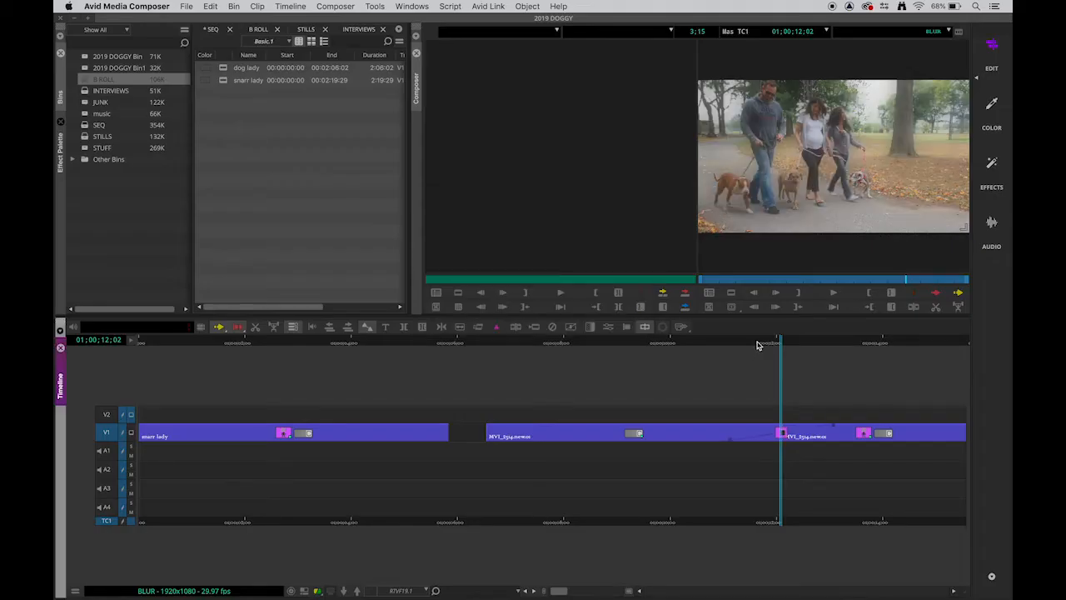
Step: Play back across the new dissolve to review the transition into the blurred segment
{"action": "left_click_drag", "start_coordinate": [758, 345], "coordinate": [667, 348]}
{"action": "key", "text": "space"}
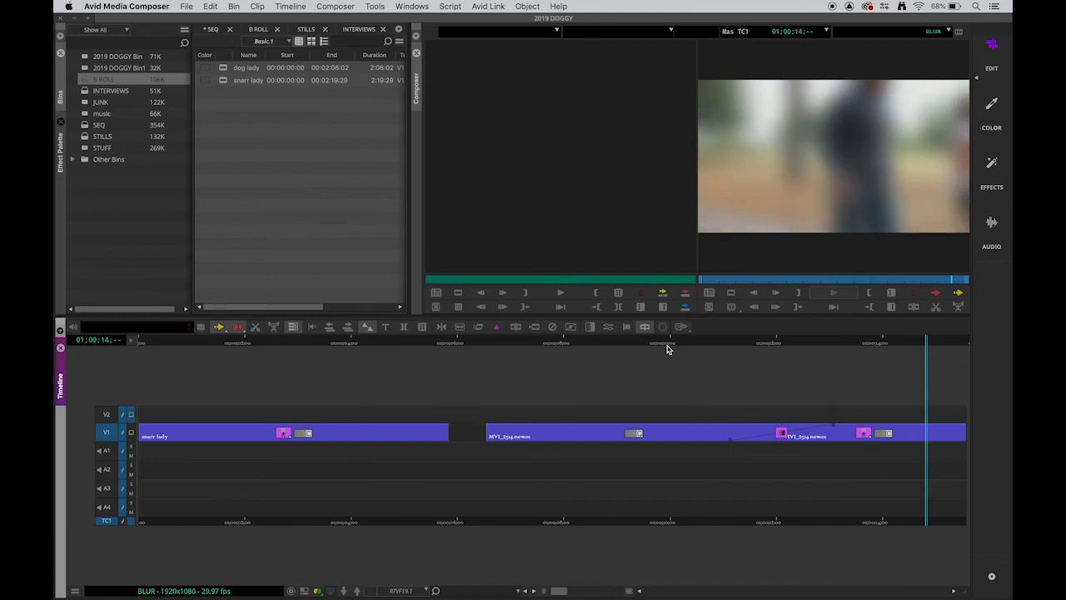
{"action": "left_click_drag", "start_coordinate": [756, 342], "coordinate": [826, 353]}
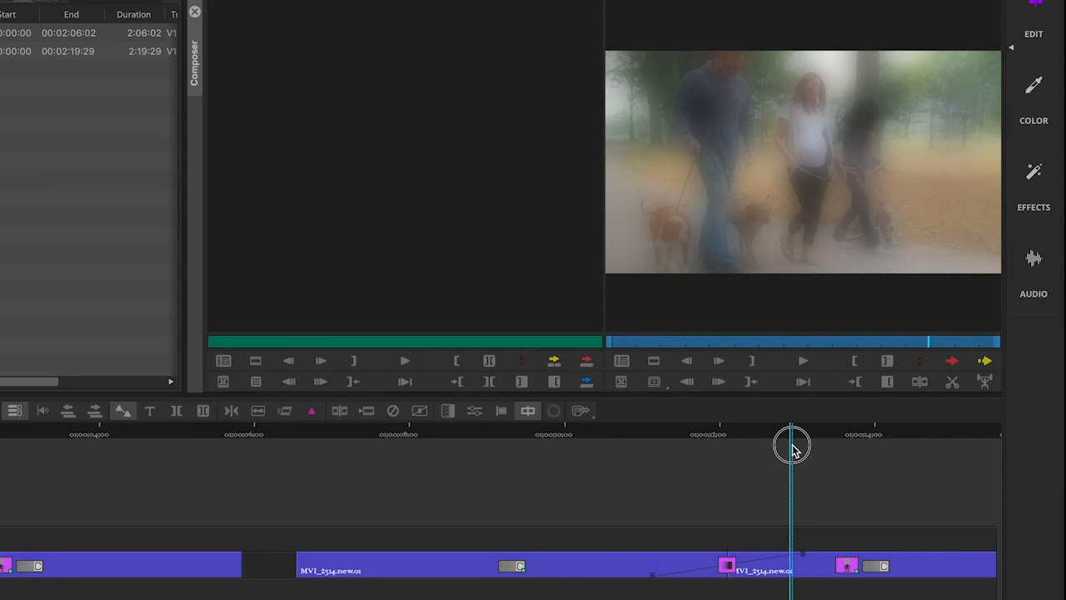
{"action": "left_click_drag", "start_coordinate": [792, 449], "coordinate": [730, 464]}
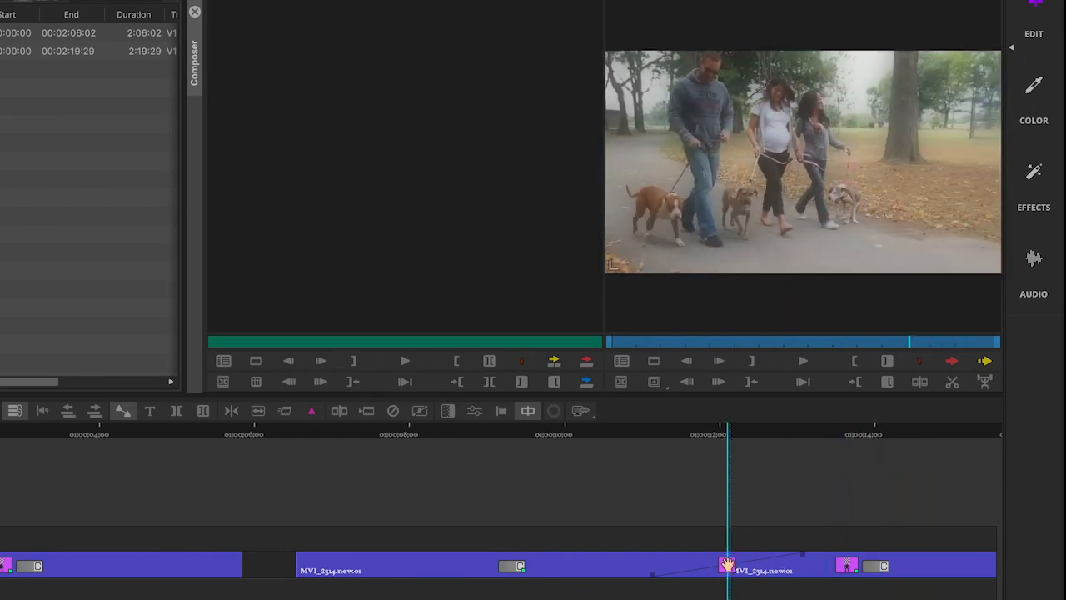